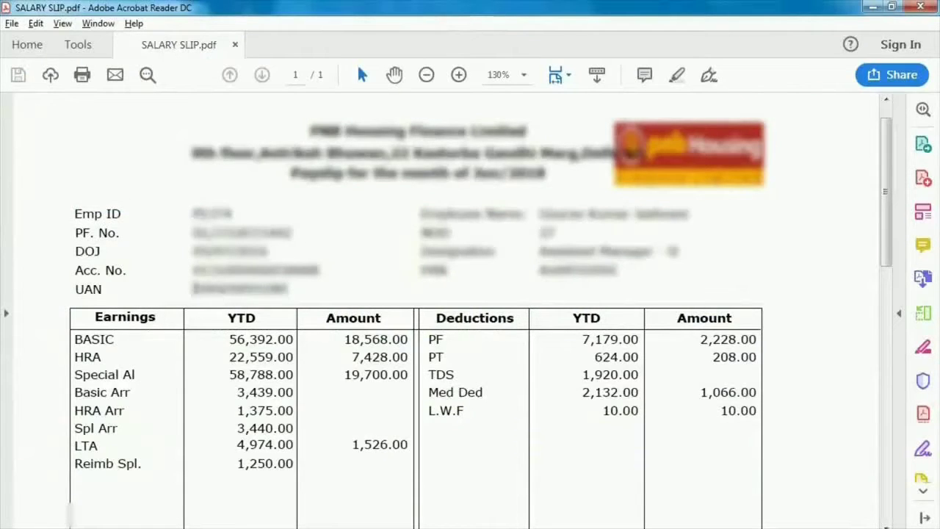
Copy the UAN value from SALARY SLIP.pdf for the EPF login.
drag(192, 289, 303, 289)
click(216, 278)
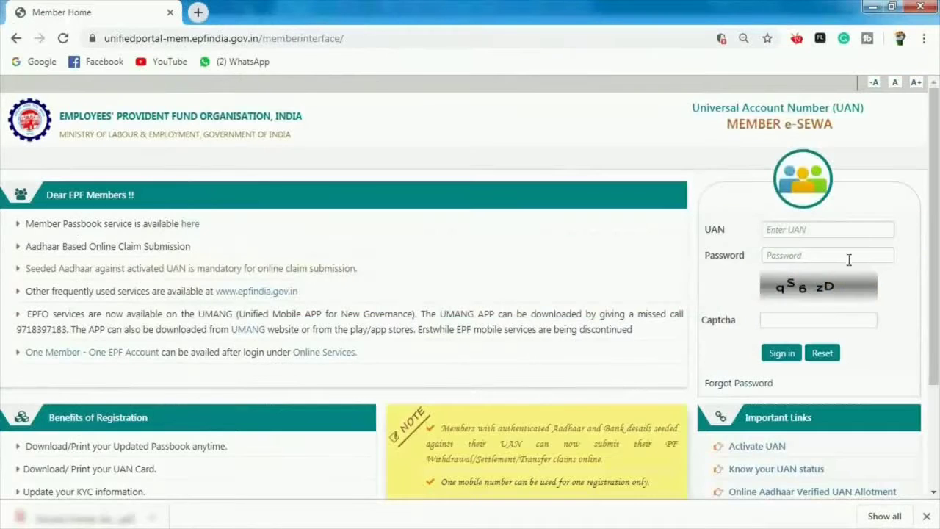
Sign in with the pasted UAN, the account password and the captcha, then dismiss the e-Nomination alert.
click(833, 228)
key(ctrl+v)
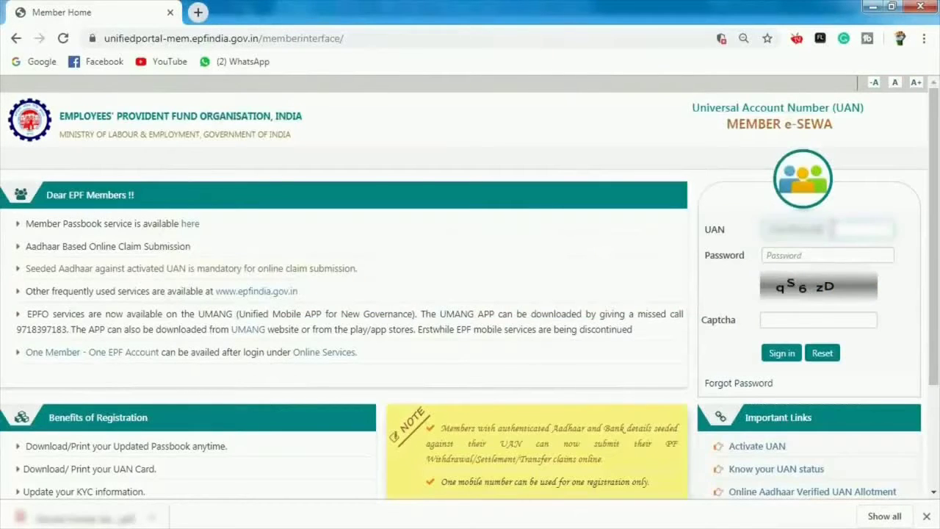
click(832, 255)
text(*****)
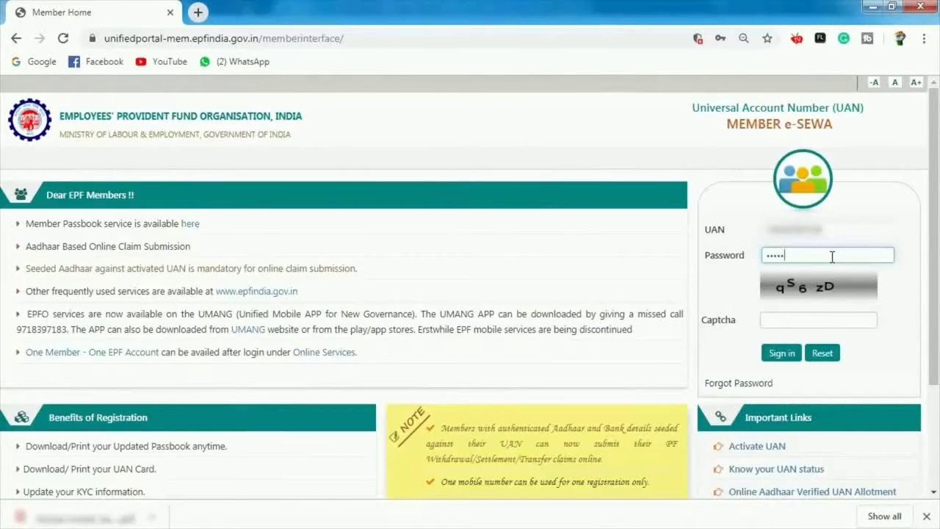
text(****)
click(848, 318)
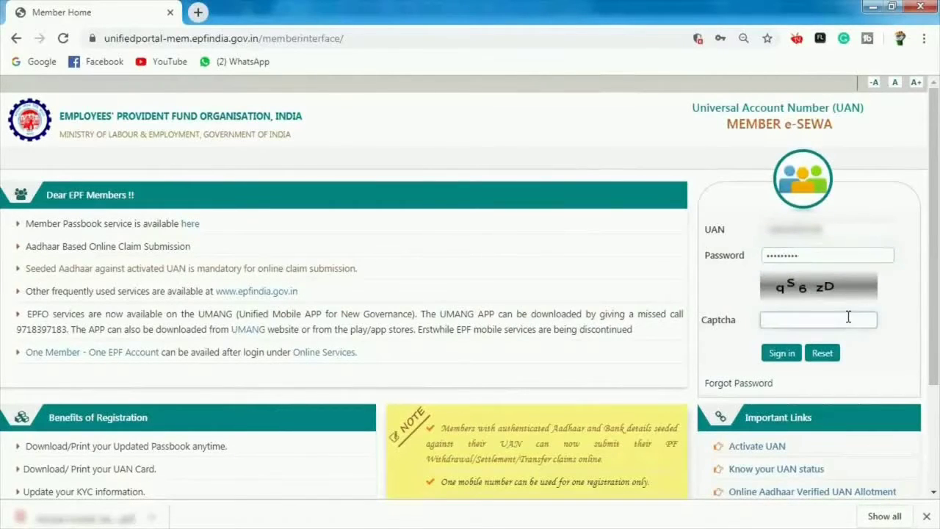
text(qS6zD)
click(782, 353)
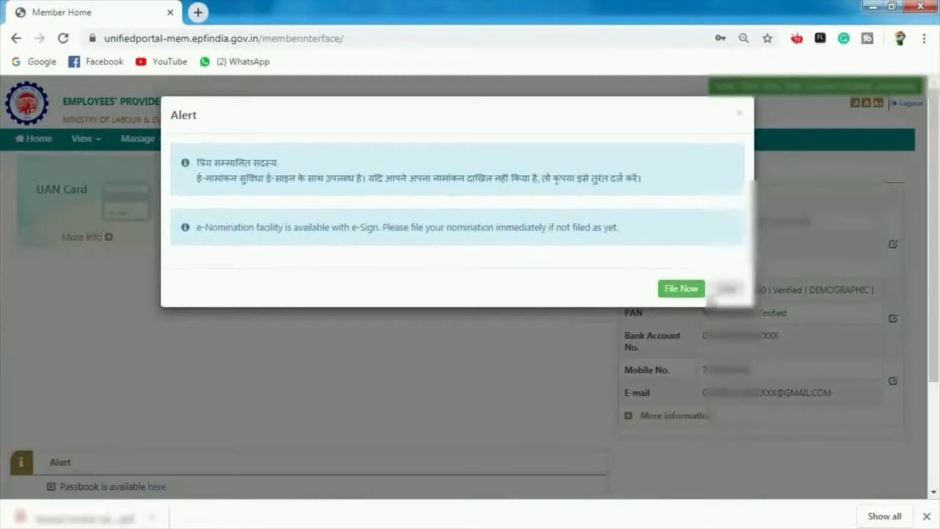
click(731, 291)
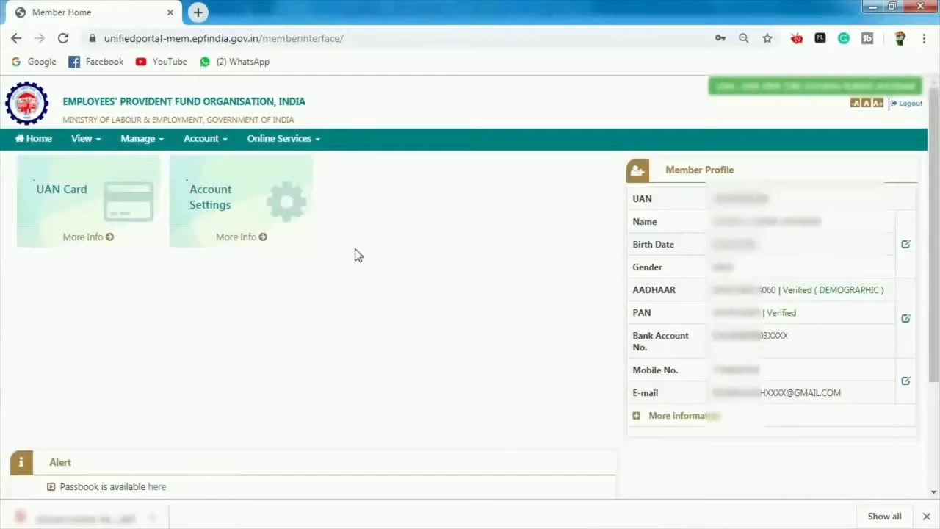
Open View > Passbook in a new tab and log in with the UAN, password and captcha sum.
click(88, 143)
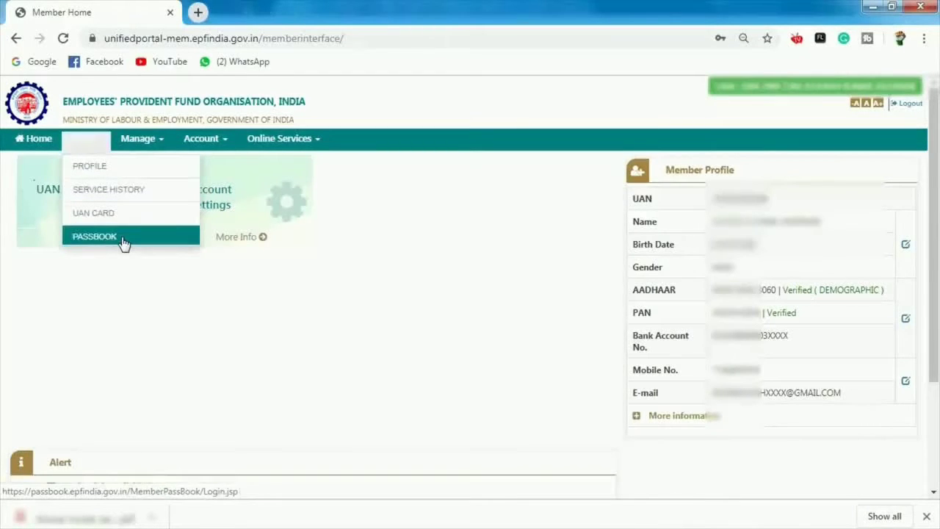
click(123, 236)
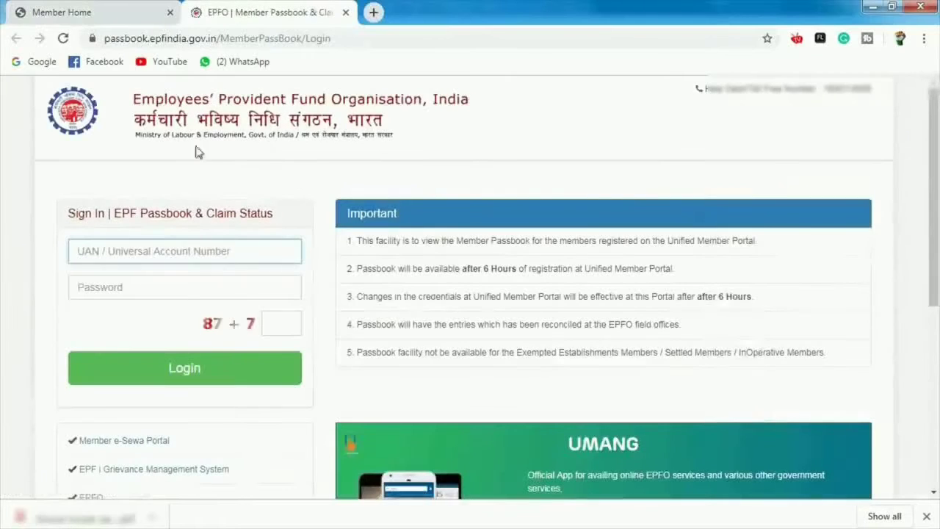
click(214, 251)
click(217, 279)
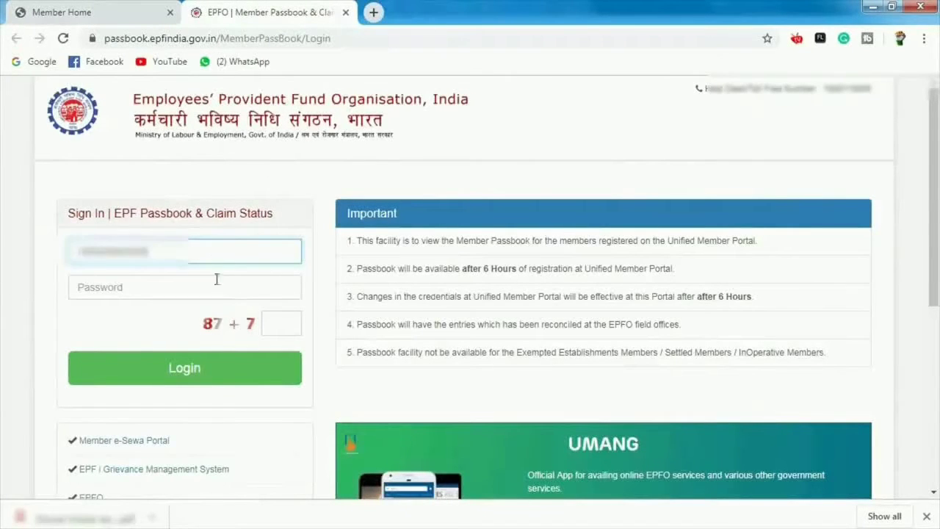
click(217, 293)
text(••••)
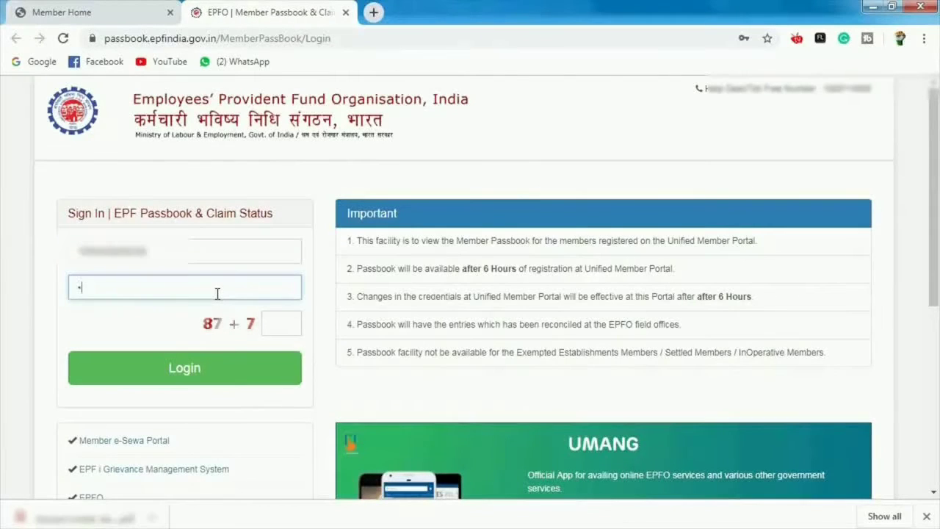
text(•••••)
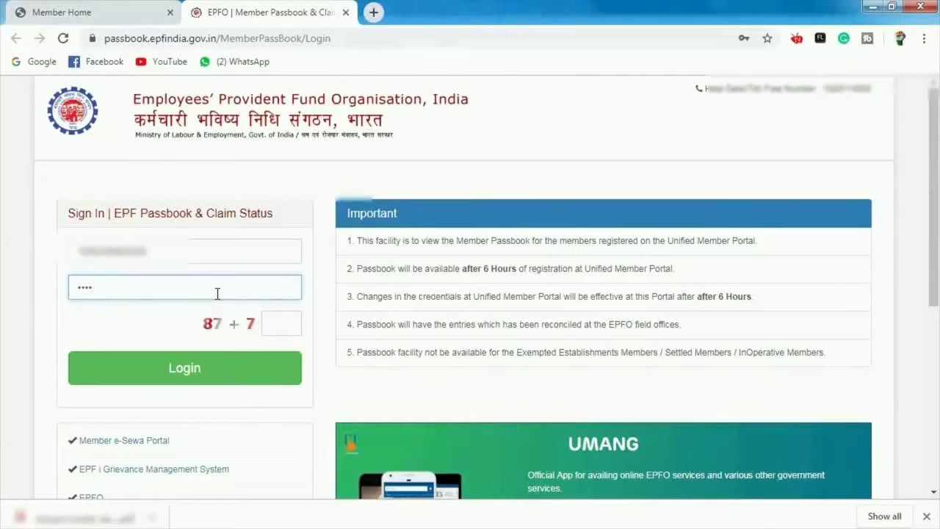
click(289, 322)
text(94)
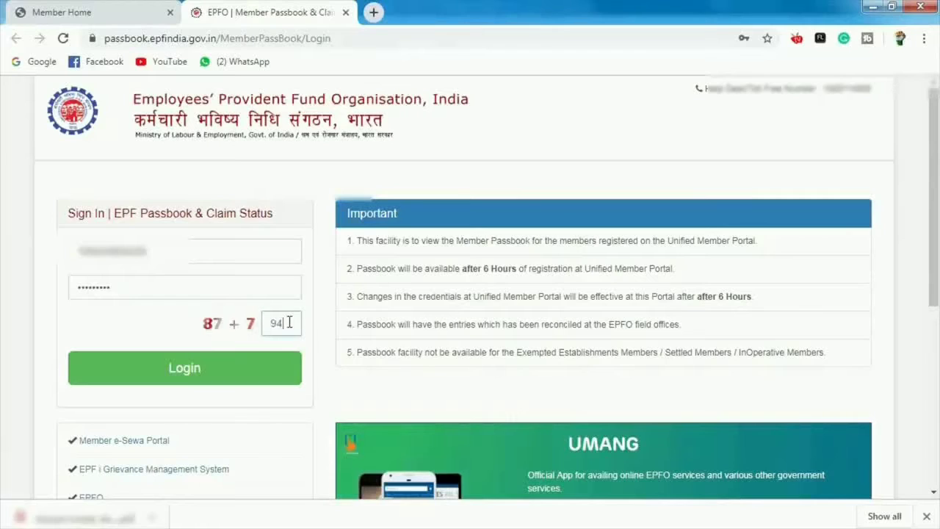
click(248, 365)
click(335, 237)
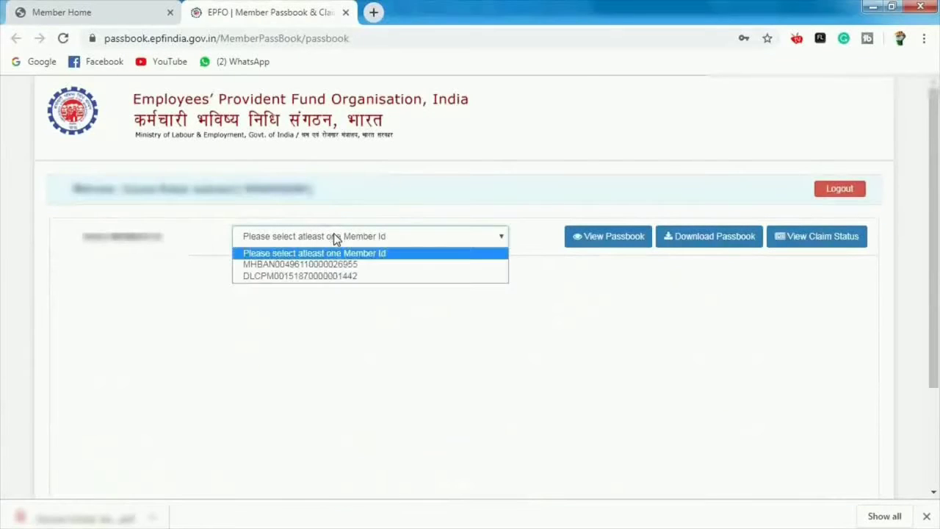
Select the second member ID and view its passbook, showing a ₹177,850 total balance.
click(327, 276)
click(600, 239)
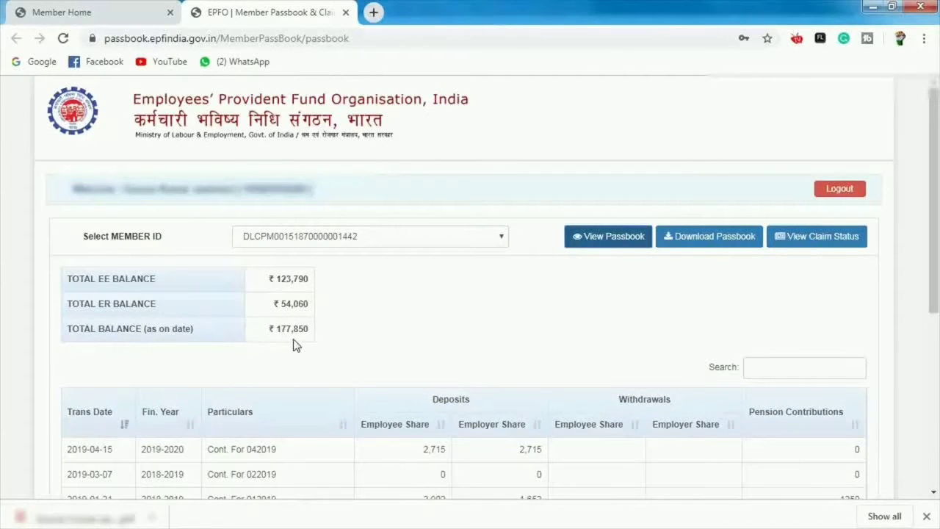
Scroll the passbook to check the grand totals: 123,790 employee, 54,060 employer, 37,988 pension.
scroll(514, 323, down, 5)
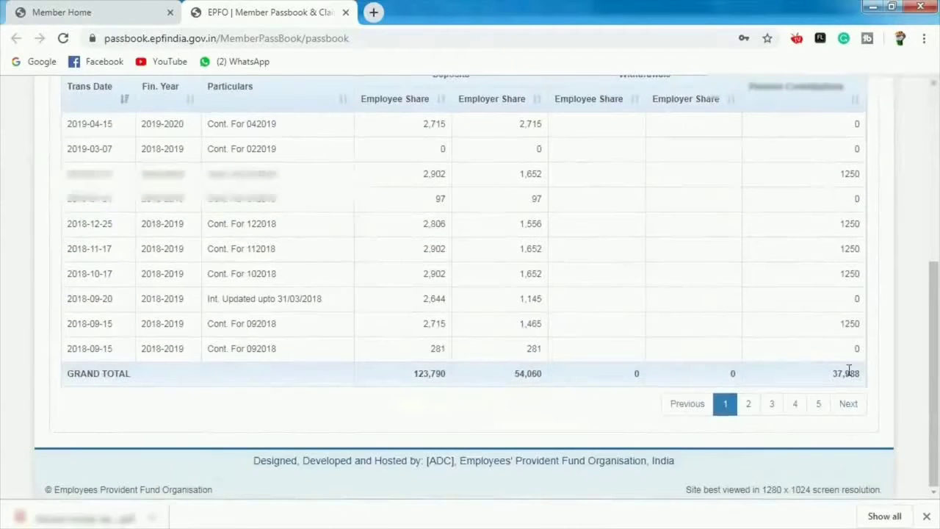
scroll(848, 372, up, 2)
scroll(822, 286, down, 2)
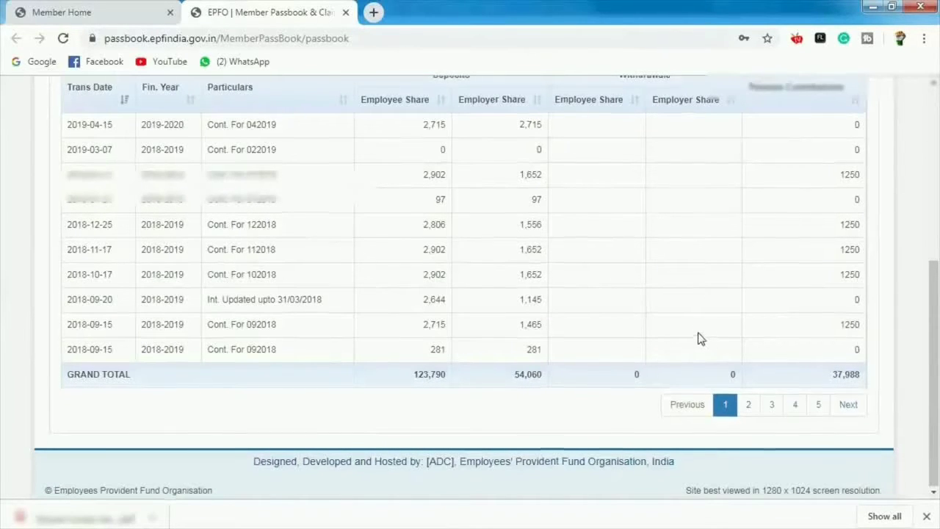
scroll(699, 338, up, 1)
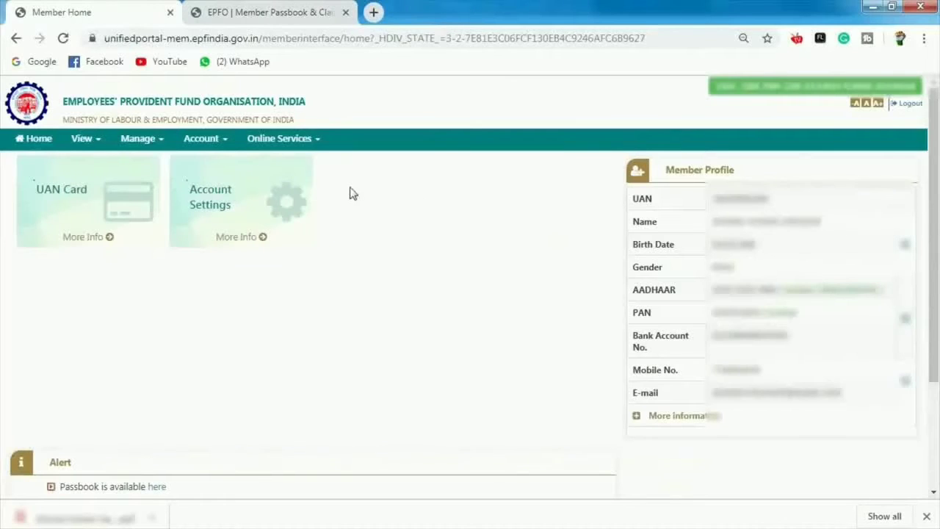
Open the Online Services menu to reveal the CLAIM (FORM-31,19,10C&10D) option.
click(294, 142)
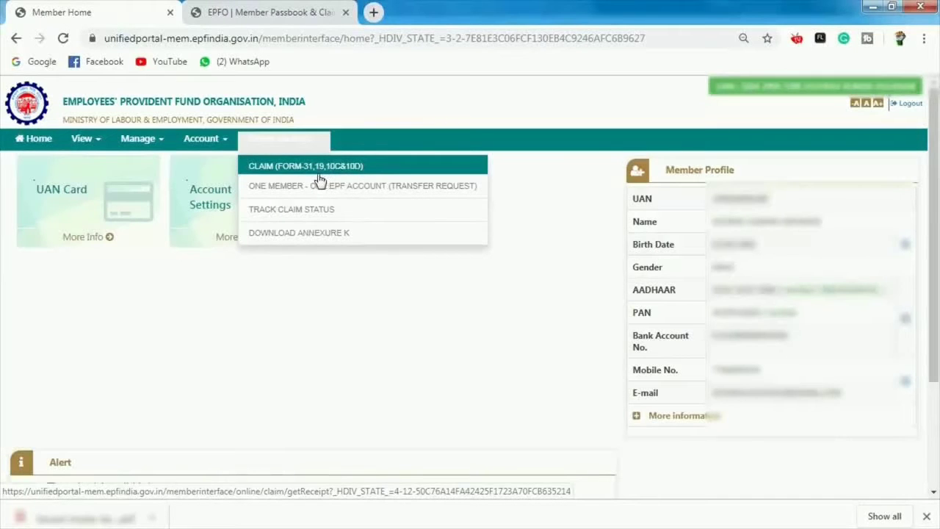
Open the Online Claim (Form-31, 19, 10C & 10D) page and verify the bank account's last four digits.
click(318, 174)
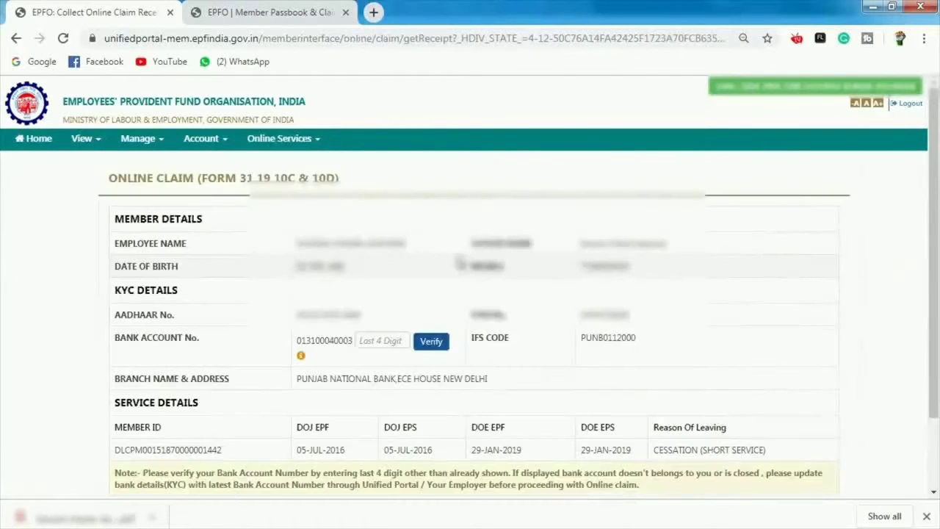
scroll(437, 262, down, 1)
scroll(470, 404, up, 1)
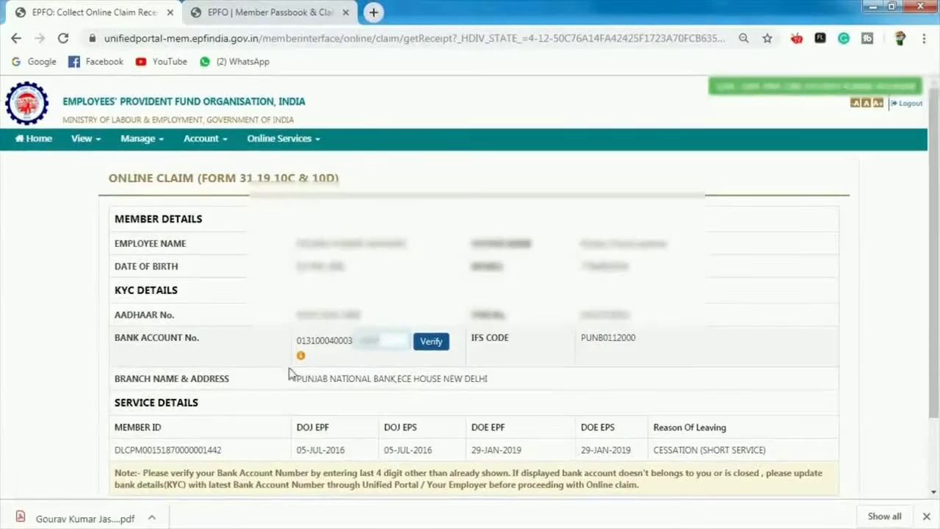
click(430, 342)
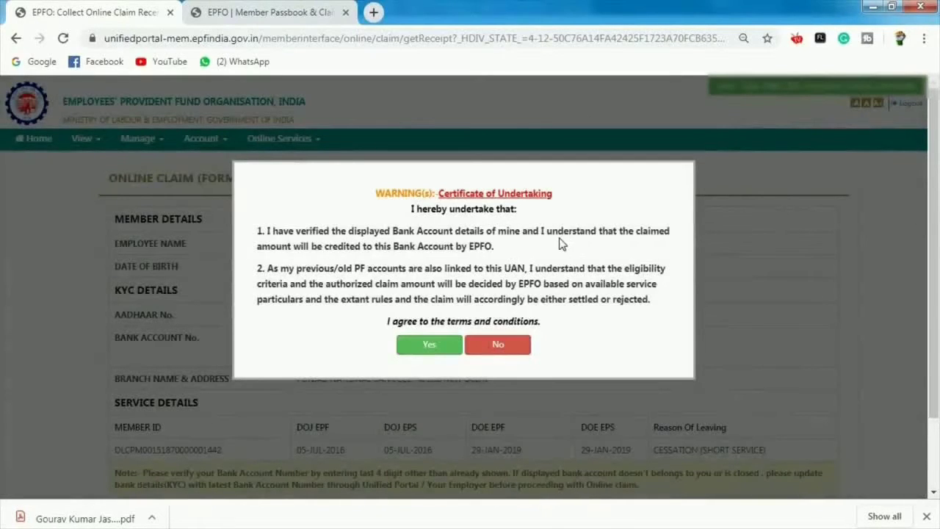
click(430, 345)
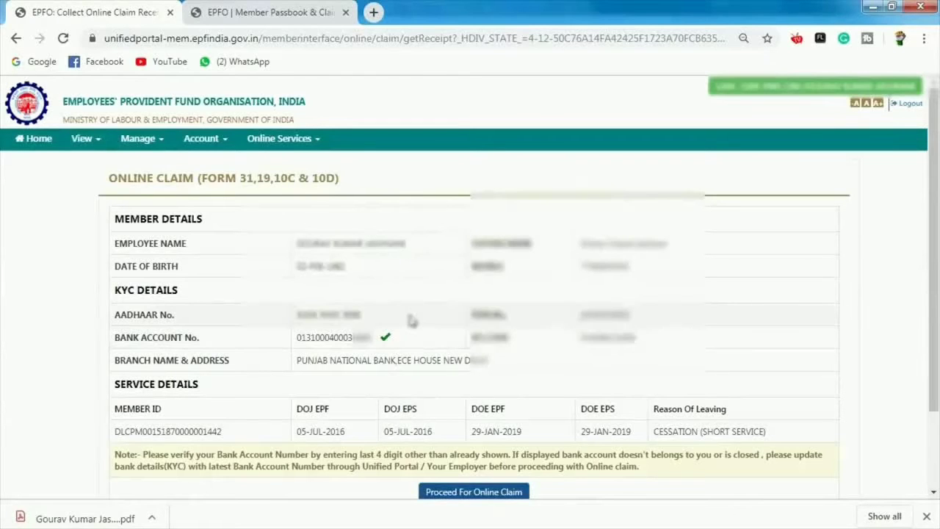
scroll(412, 321, down, 1)
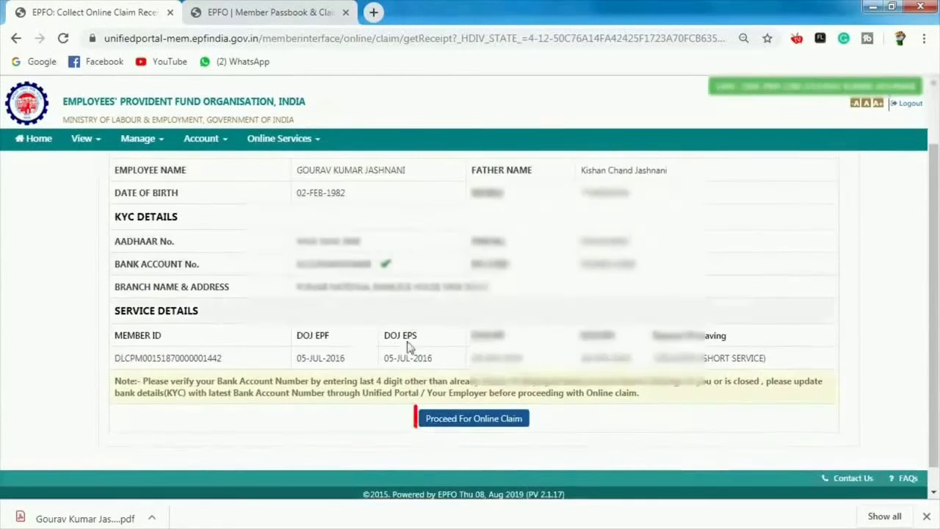
Proceed for online claim and list the 'I want to apply for' options.
click(487, 424)
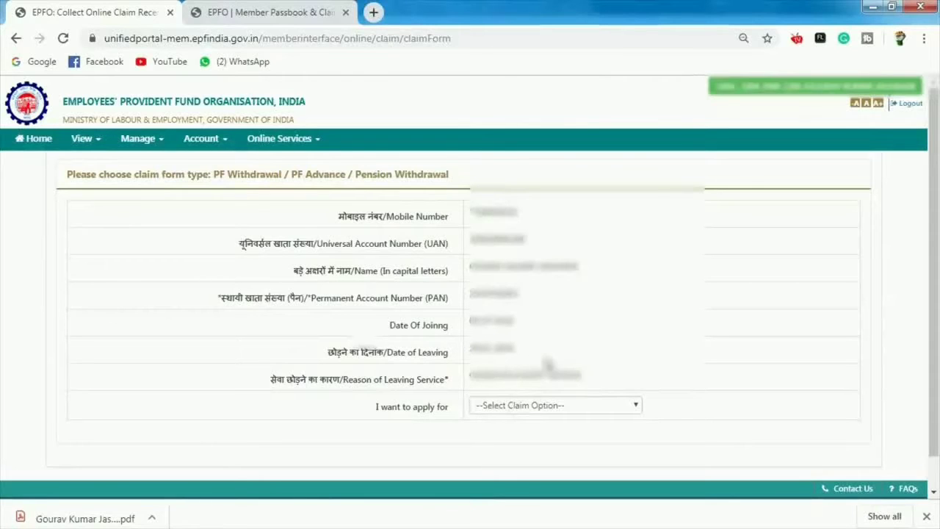
click(577, 412)
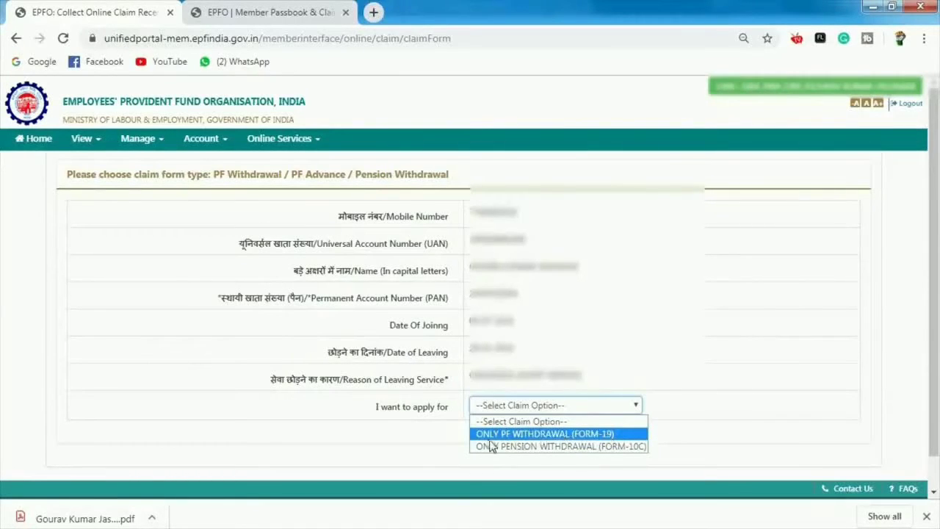
Choose ONLY PF WITHDRAWAL (FORM-19) as the claim type.
click(605, 435)
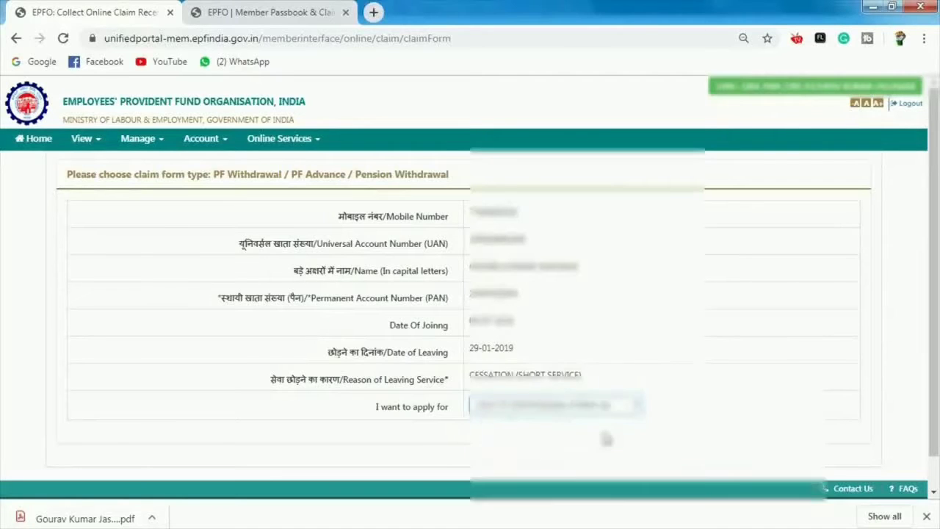
scroll(716, 350, down, 1)
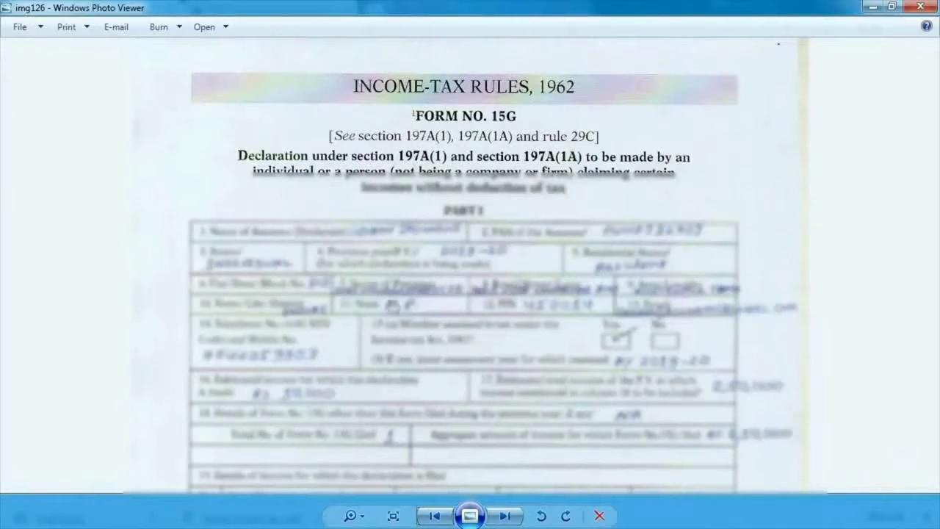
Review the filled-in Form 15G scan, then return to the claim form in Chrome.
scroll(397, 216, down, 3)
scroll(400, 220, down, 9)
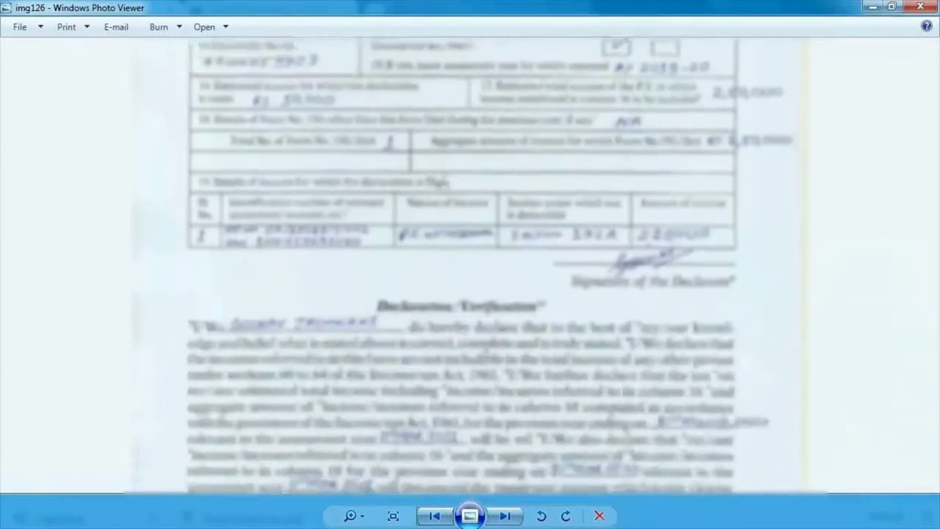
key(alt+Tab)
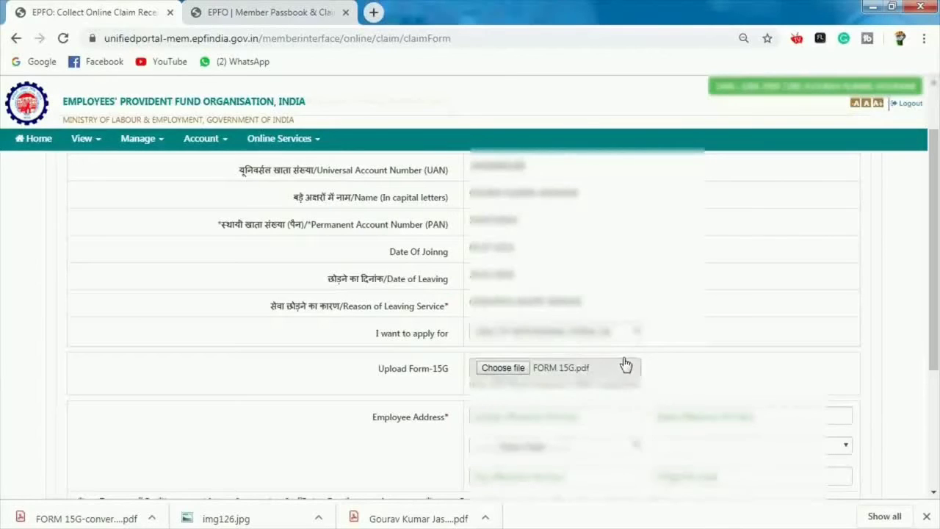
scroll(624, 363, down, 2)
Enter the employee's two address lines.
click(585, 270)
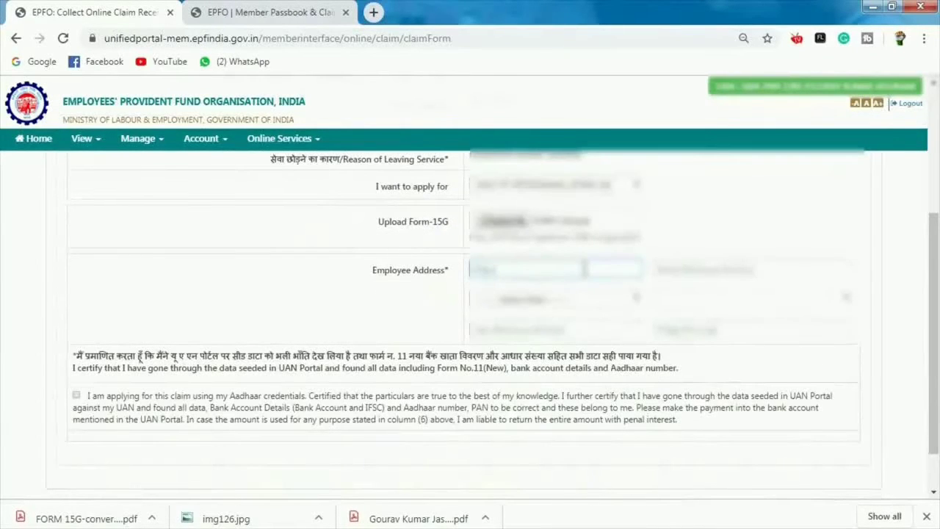
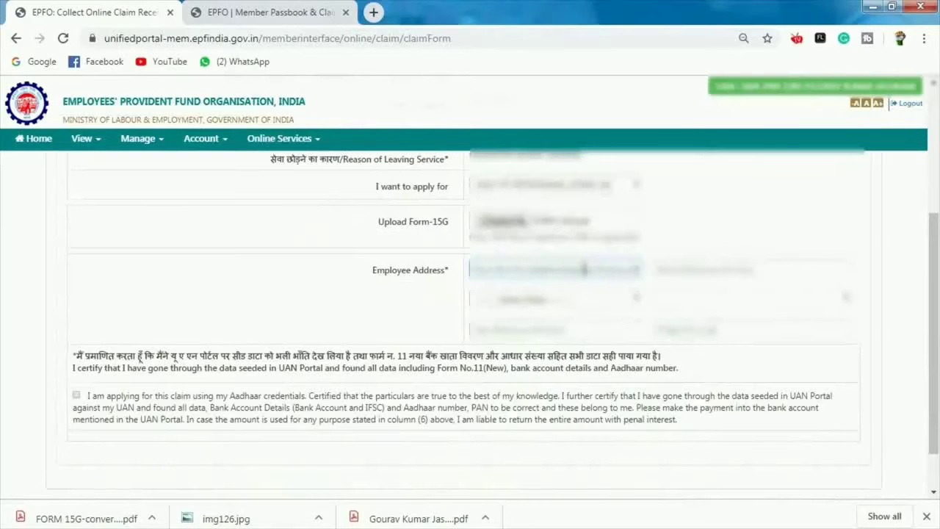
key(Tab)
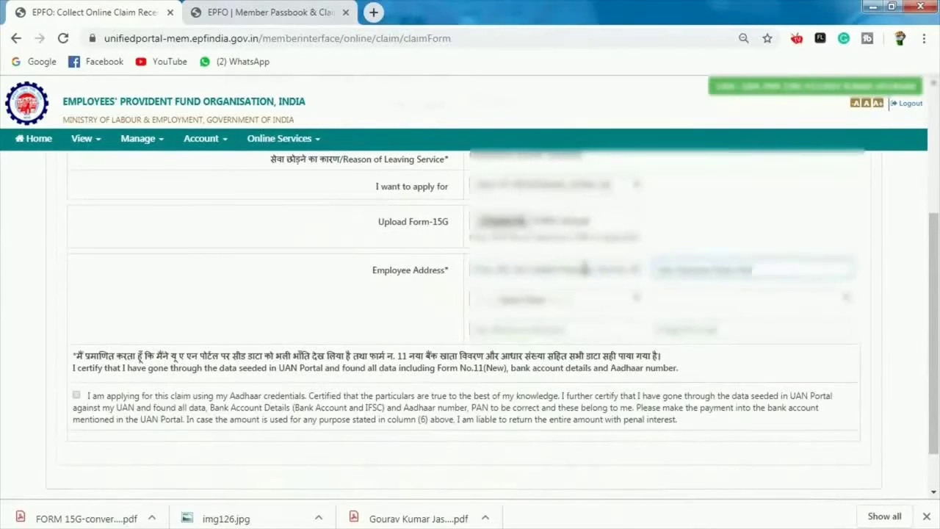
Choose the employee's state and district, then accept the Aadhaar-based claim declaration.
click(607, 300)
click(588, 280)
click(744, 303)
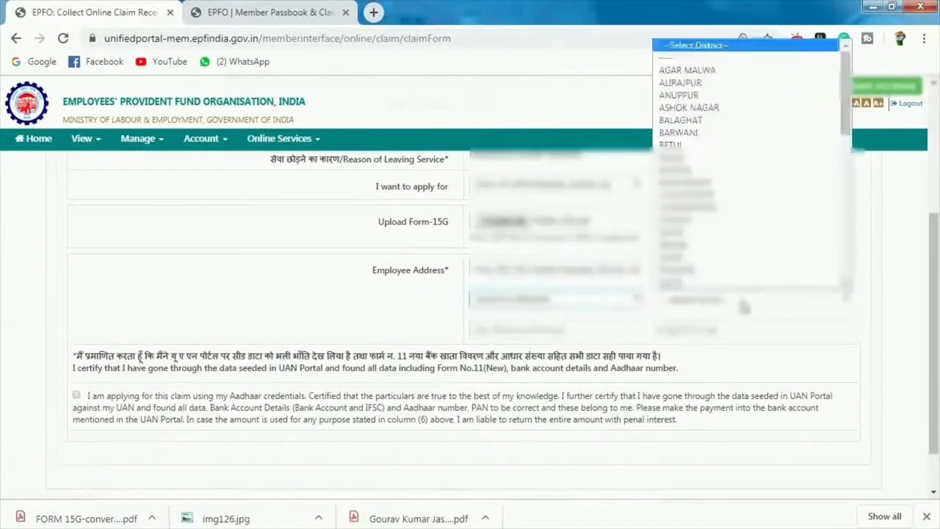
scroll(744, 280, down, 2)
click(744, 279)
scroll(937, 296, down, 1)
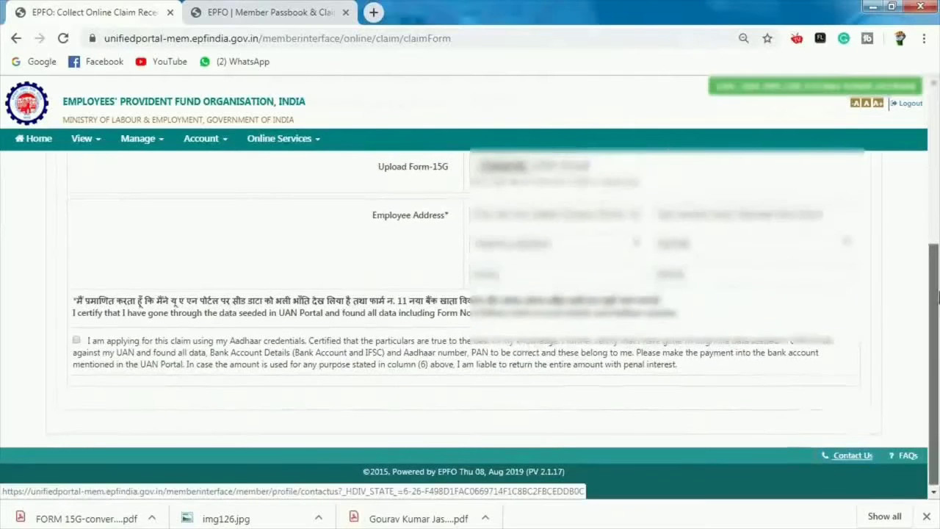
click(77, 339)
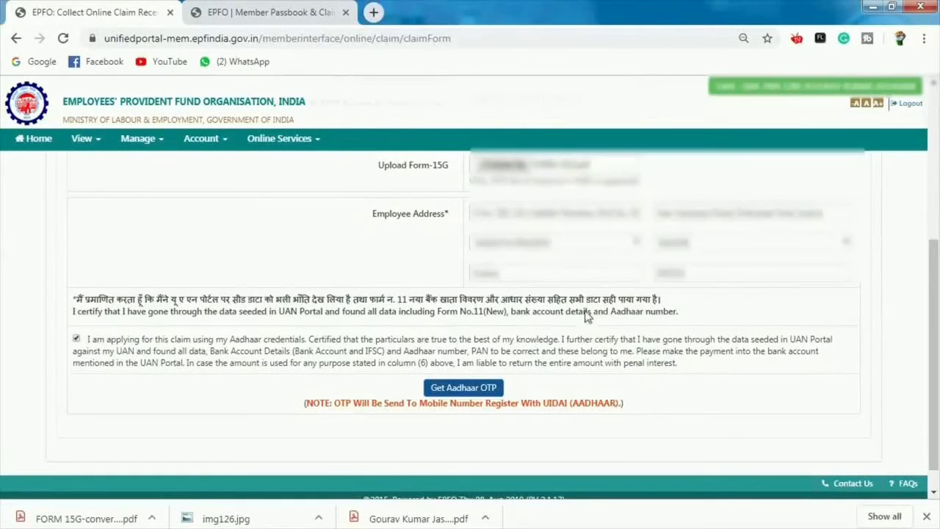
Request the Aadhaar OTP, enter the received code, and validate it to submit the PF claim.
click(465, 393)
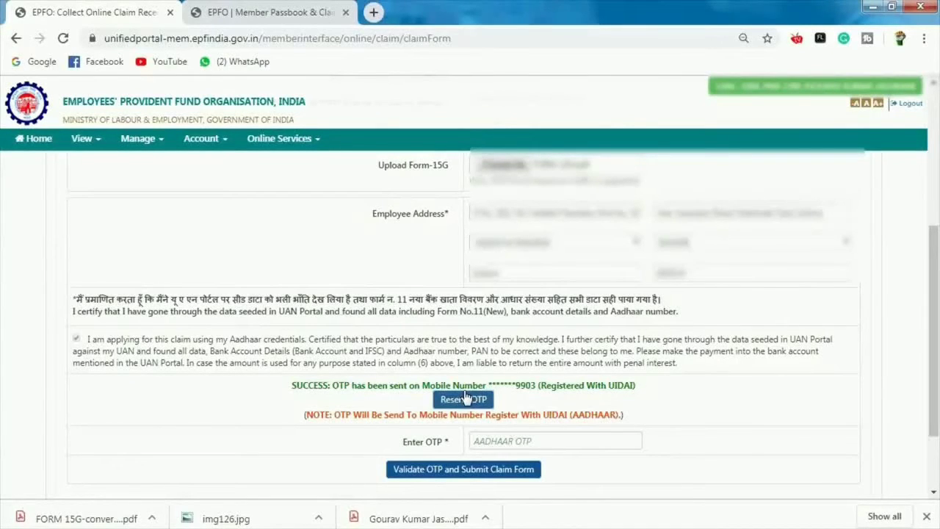
click(514, 441)
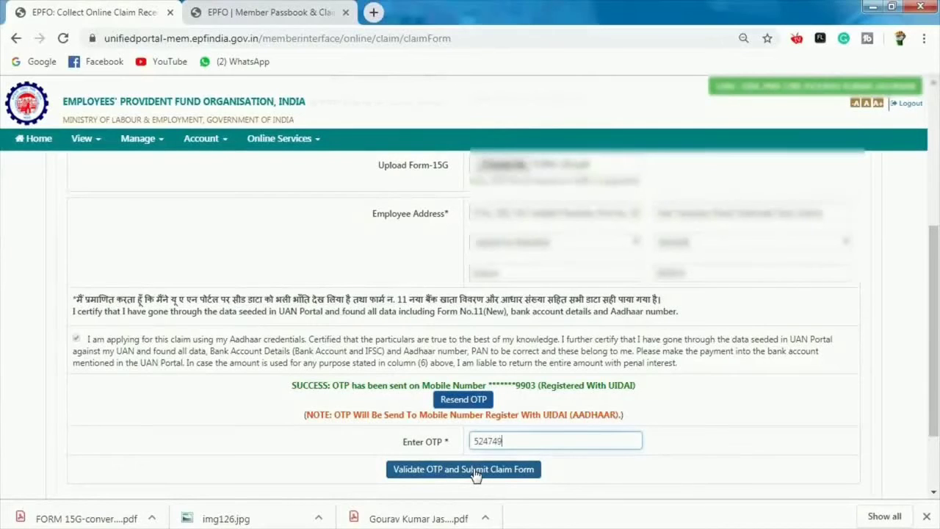
click(474, 470)
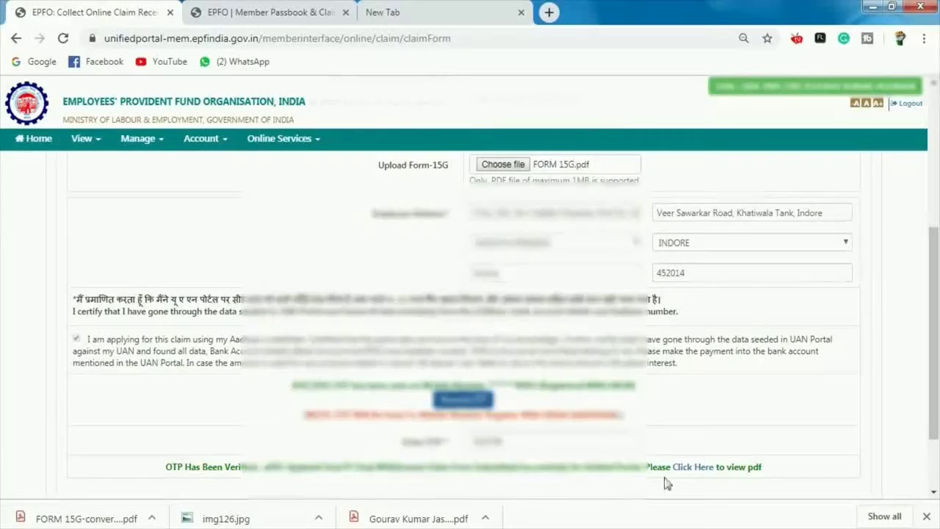
Open the submitted claim's PDF and scroll through its pages.
click(693, 468)
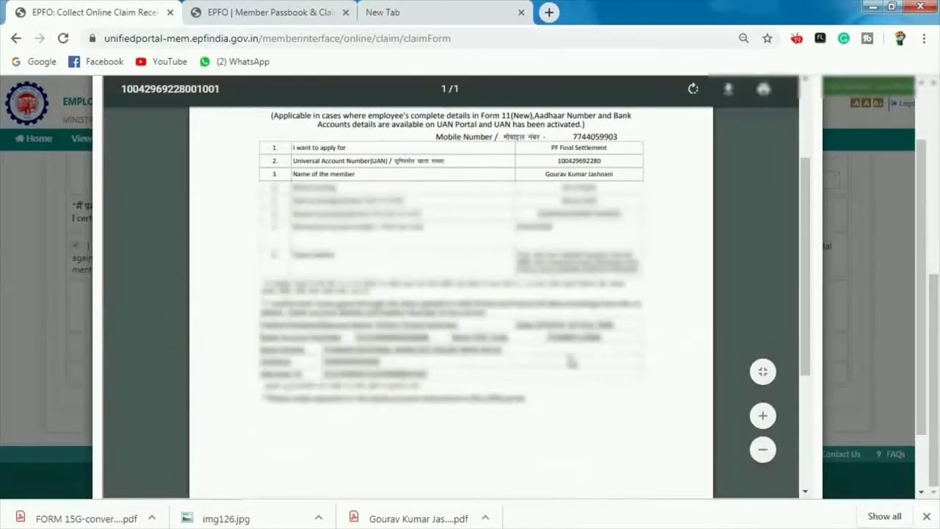
scroll(564, 361, down, 3)
scroll(568, 360, up, 5)
scroll(572, 362, up, 2)
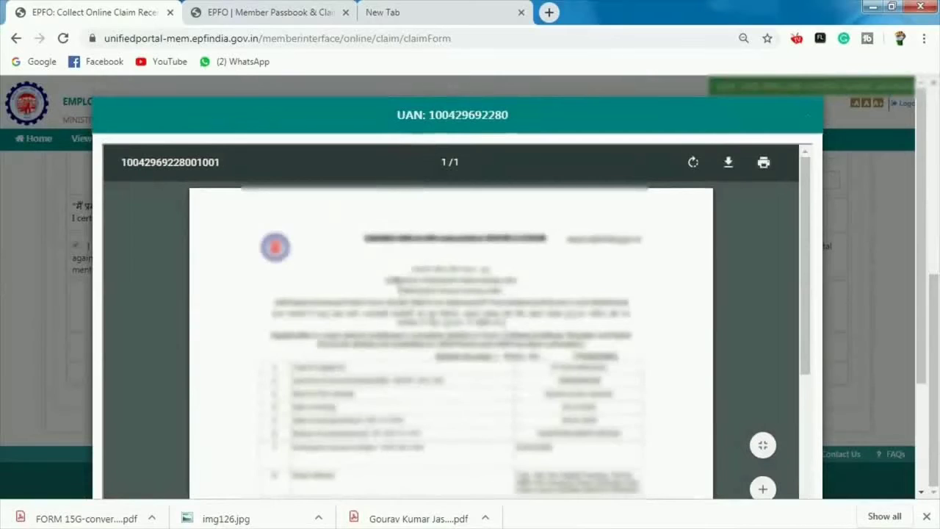
scroll(599, 302, down, 2)
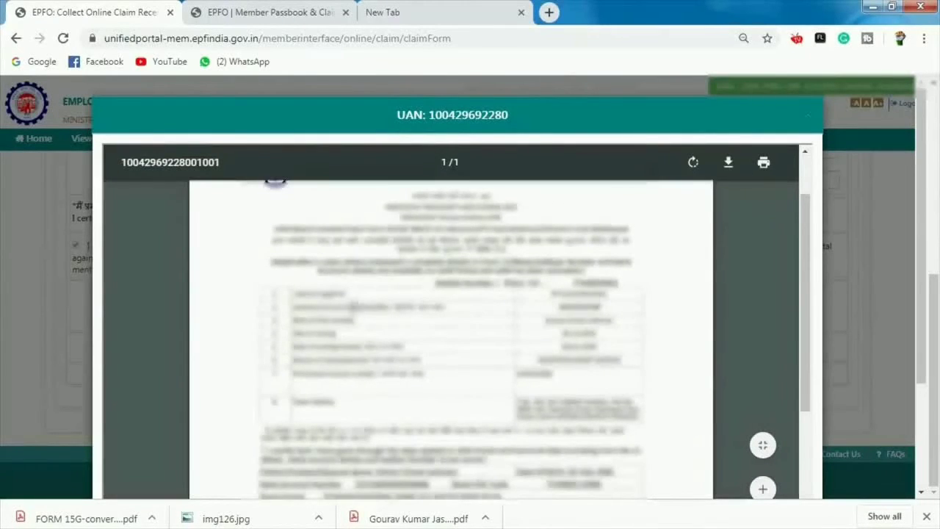
scroll(544, 316, down, 2)
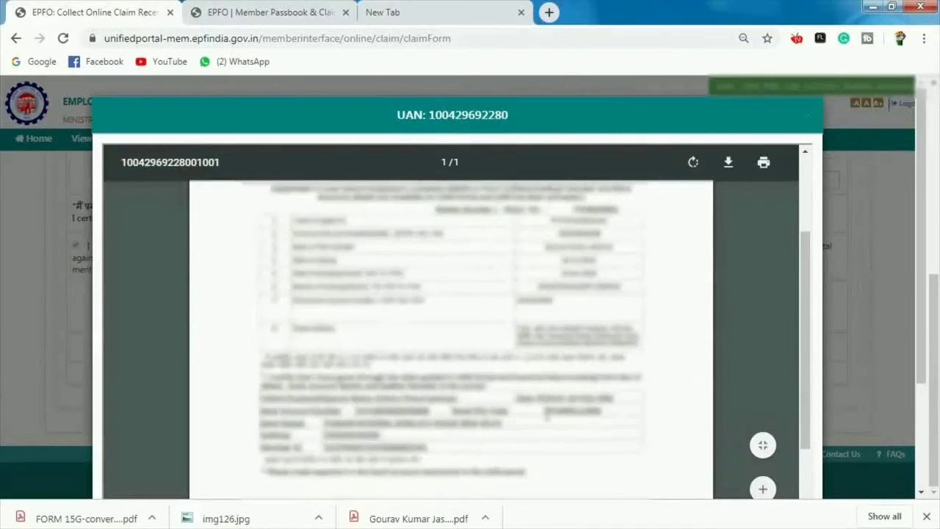
scroll(536, 408, down, 2)
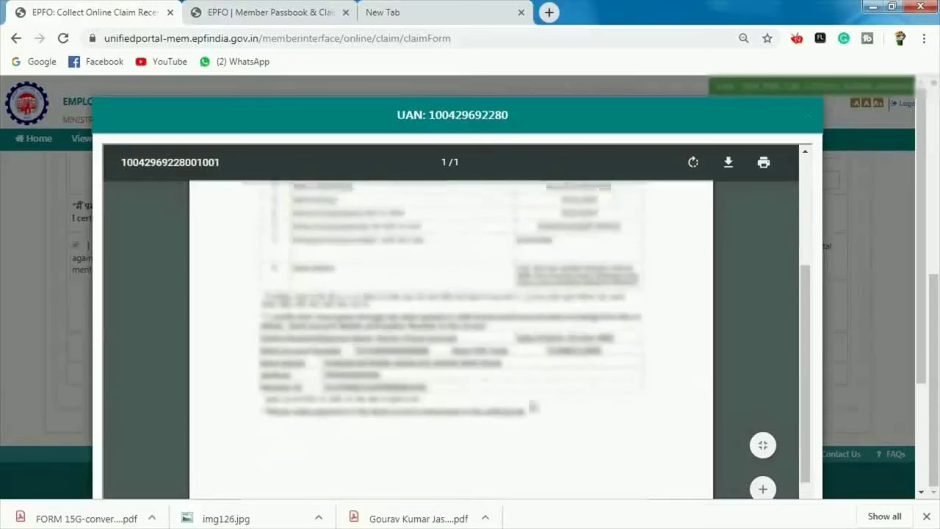
scroll(479, 386, down, 3)
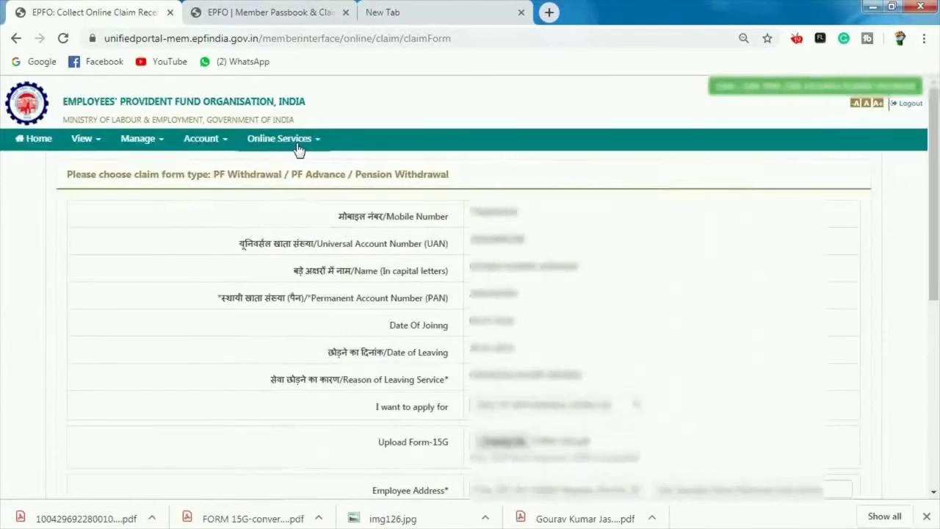
Verify the bank account's last four digits, accept the undertaking, and proceed to the online claim.
click(297, 147)
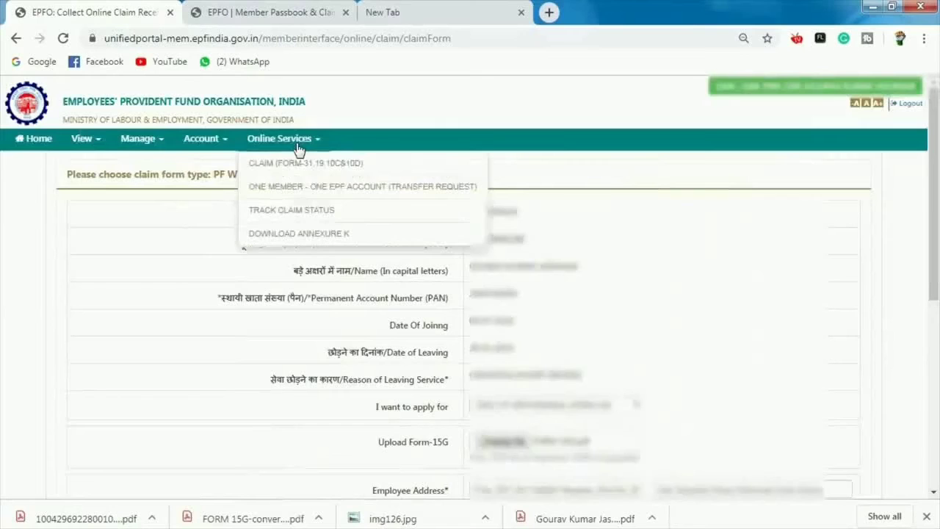
click(326, 218)
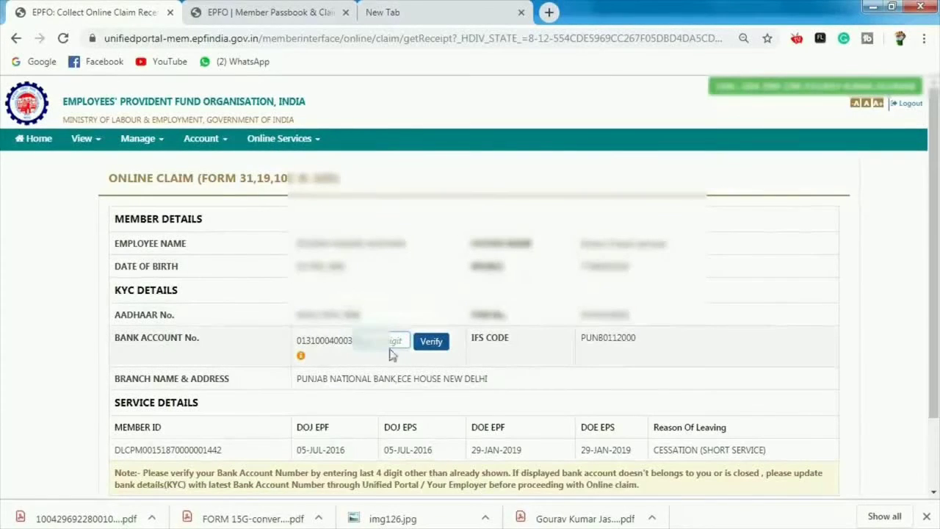
click(389, 351)
click(433, 341)
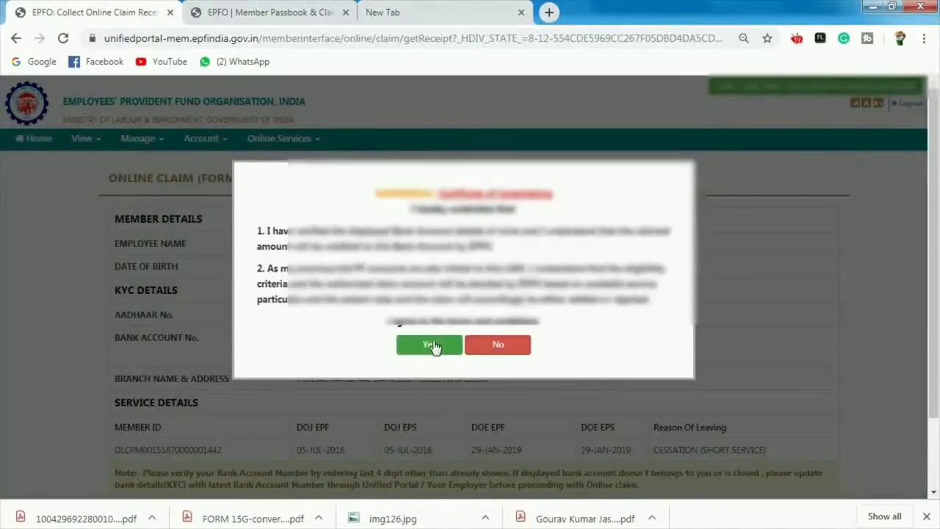
click(432, 344)
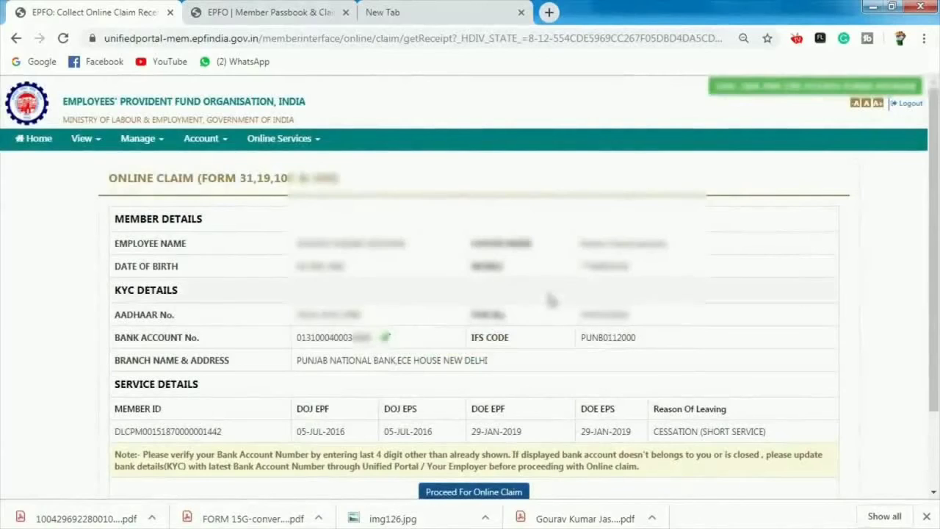
scroll(540, 331, down, 2)
click(485, 420)
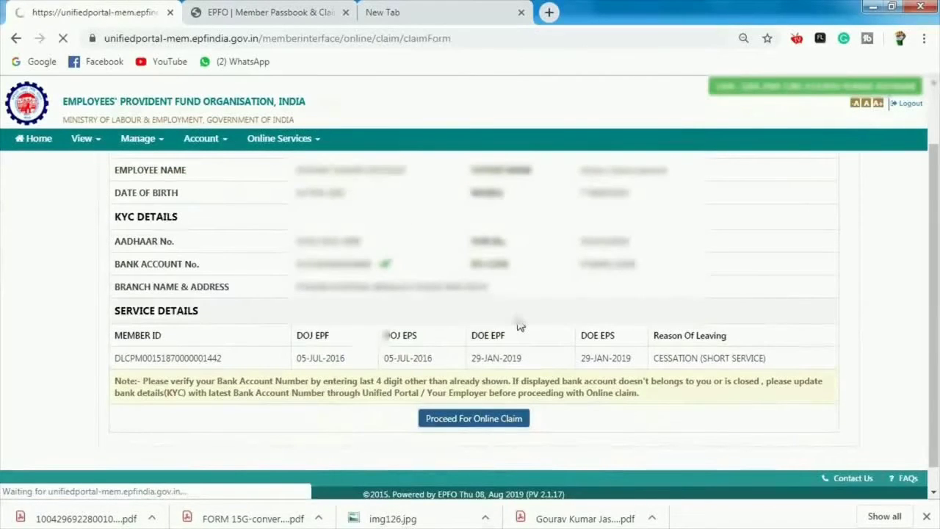
Set the claim type to ONLY PENSION WITHDRAWAL (FORM-10C), choose district INDORE, and accept the Aadhaar consent.
scroll(552, 403, down, 1)
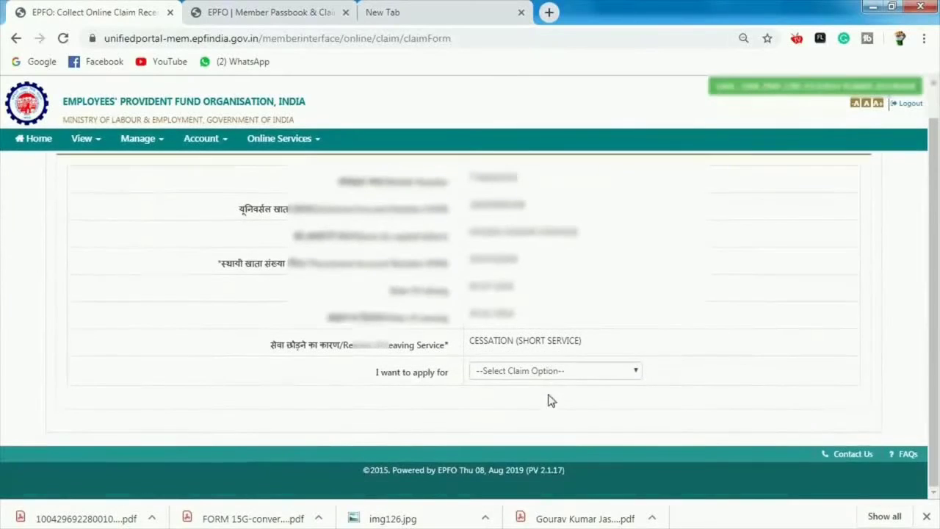
click(541, 371)
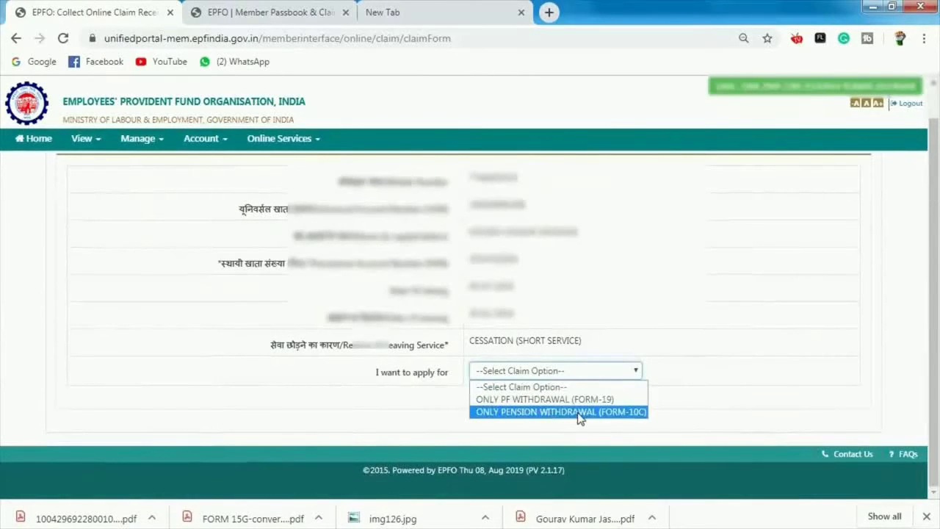
click(577, 413)
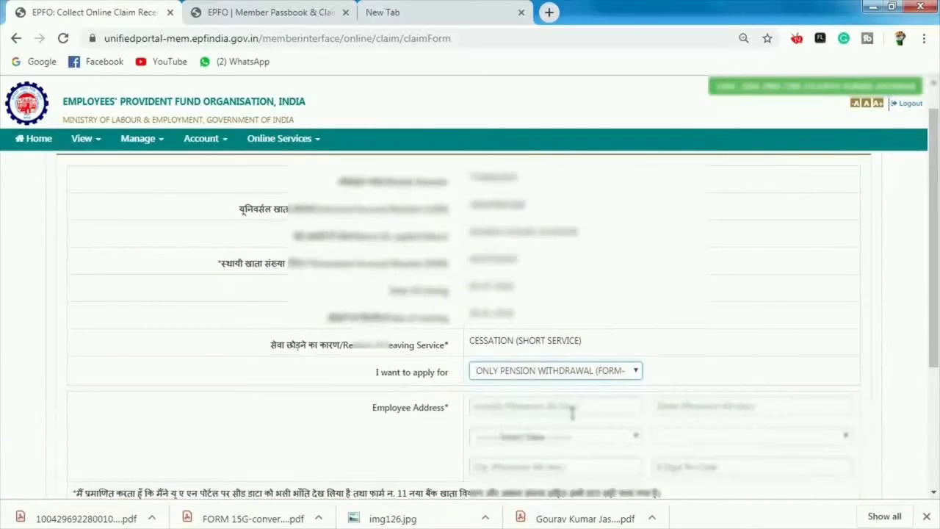
click(746, 439)
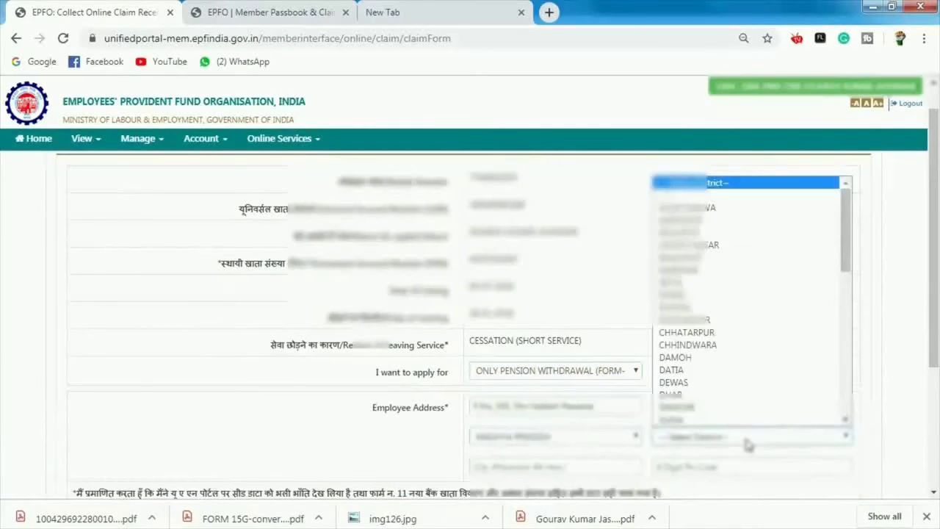
key(i)
key(Return)
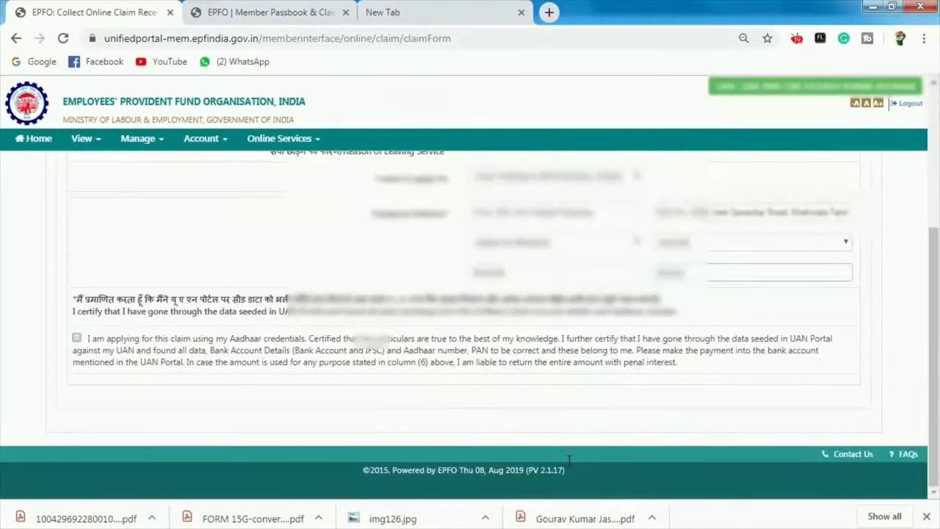
drag(935, 339, 938, 318)
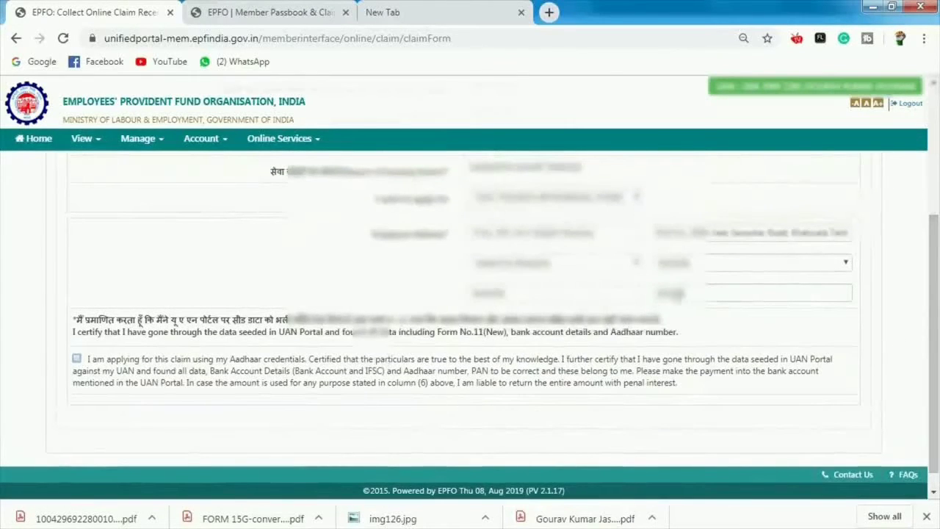
click(77, 360)
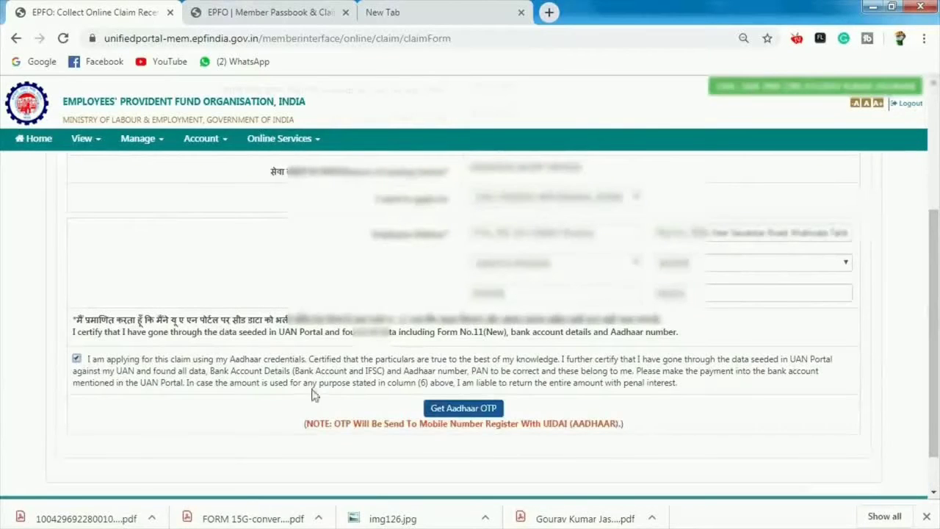
Request the Aadhaar OTP, enter the received code, and validate it to submit the Form-10C claim.
click(470, 411)
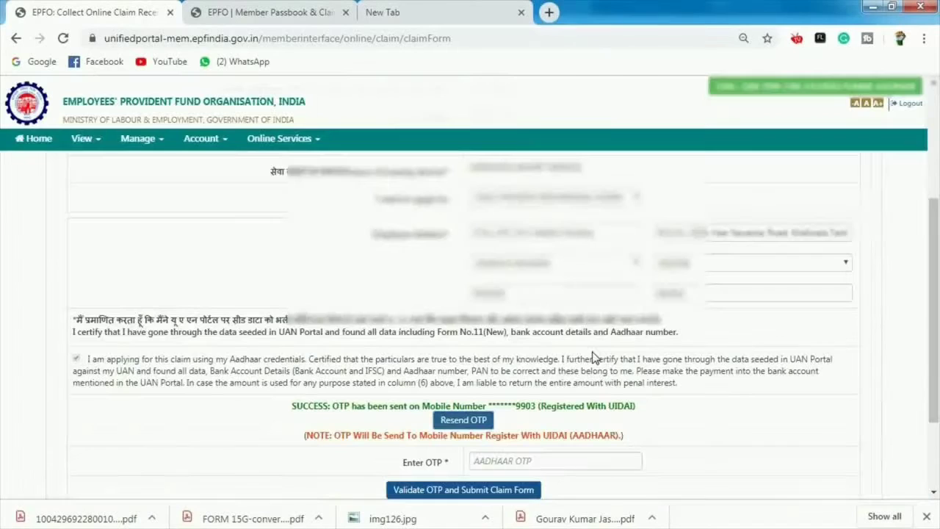
click(592, 459)
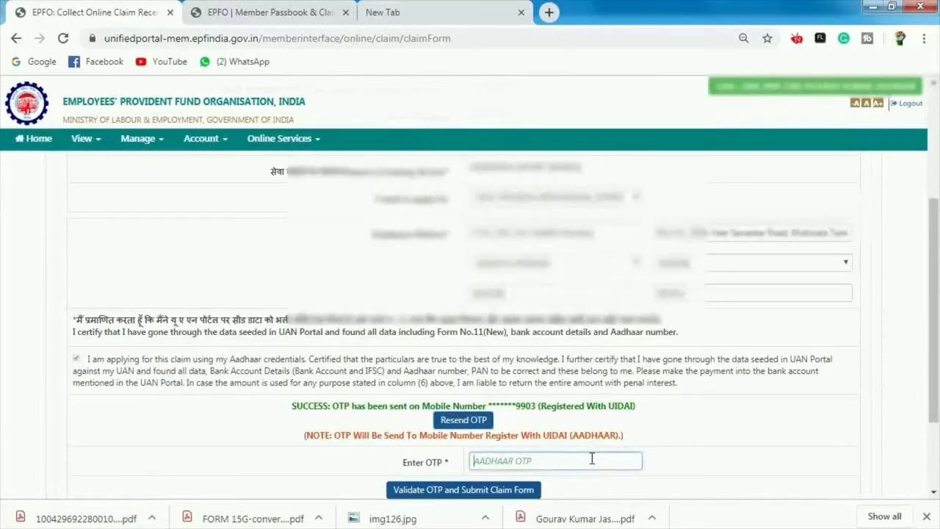
click(463, 489)
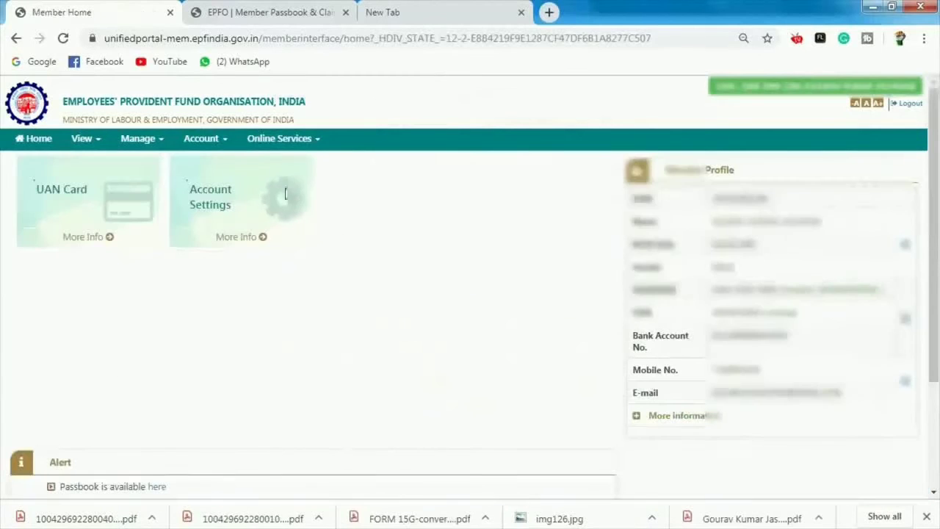
Check that the Form-19 and Form-10C claims show Claim Settled, then open View > Passbook.
click(295, 146)
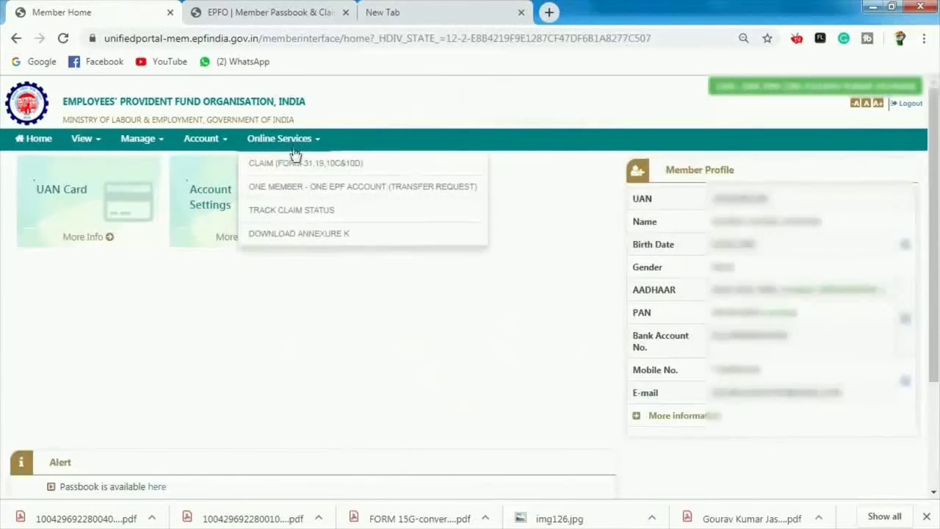
click(314, 215)
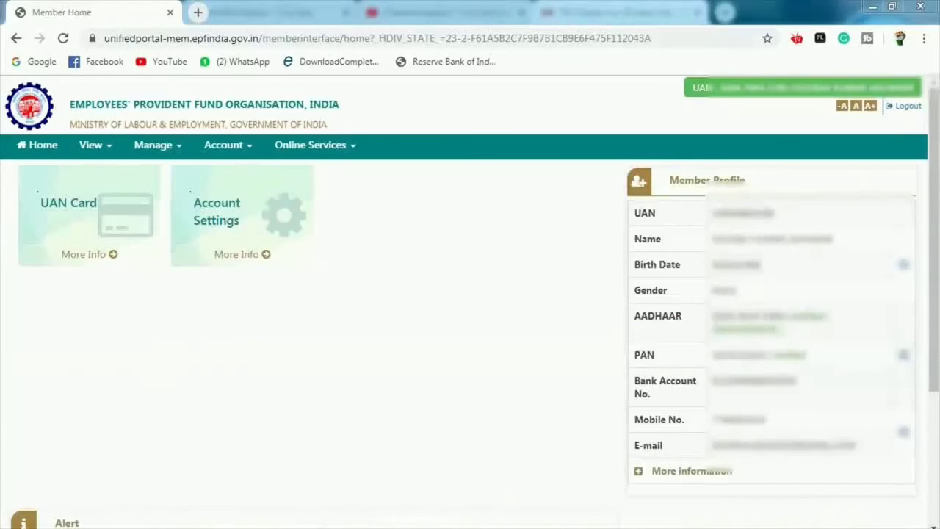
click(310, 144)
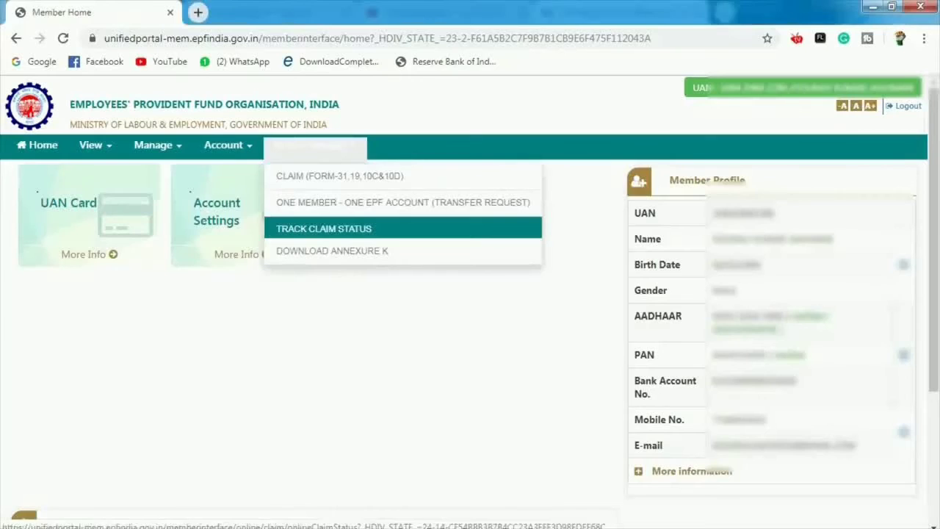
click(324, 228)
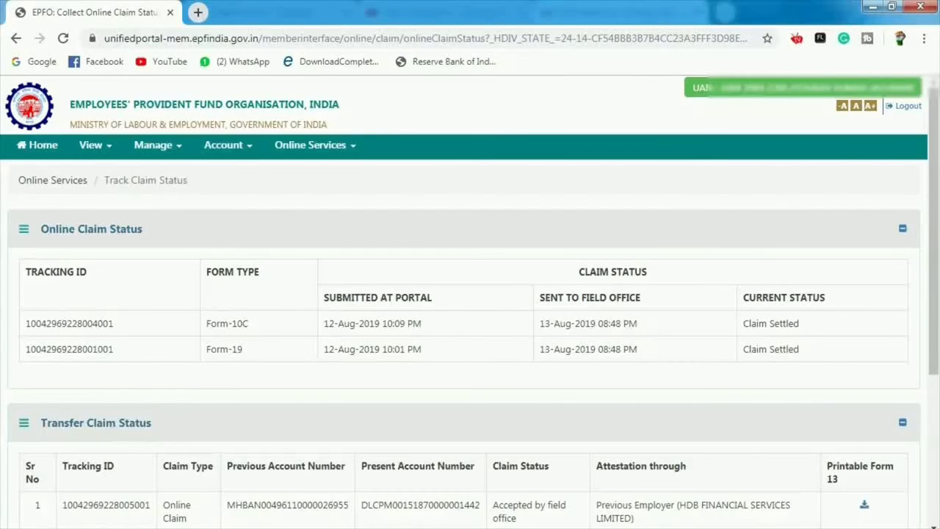
click(91, 145)
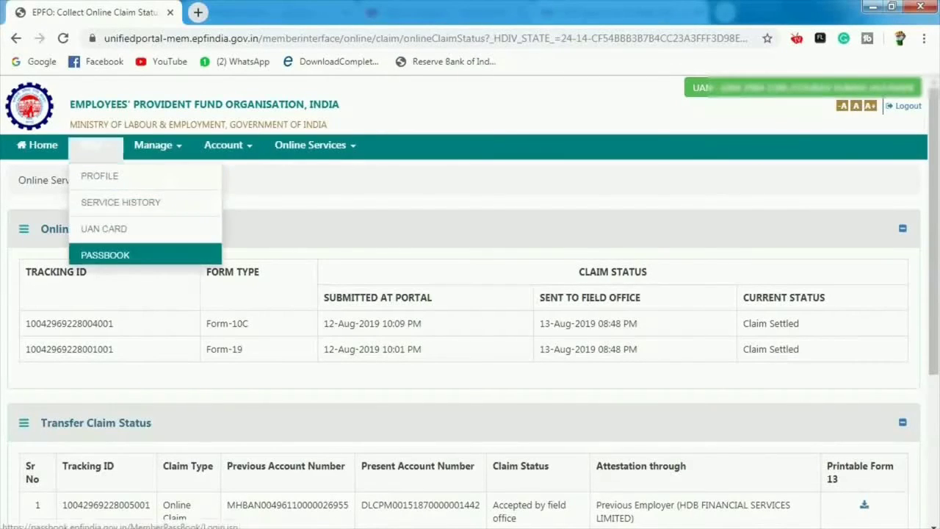
click(105, 254)
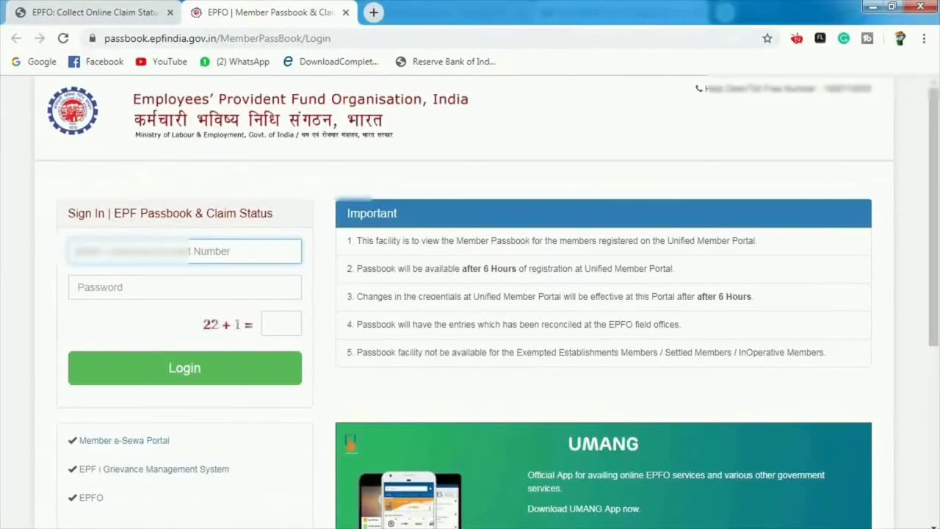
Sign in to the passbook portal with the pasted UAN and the account password.
key(ctrl+v)
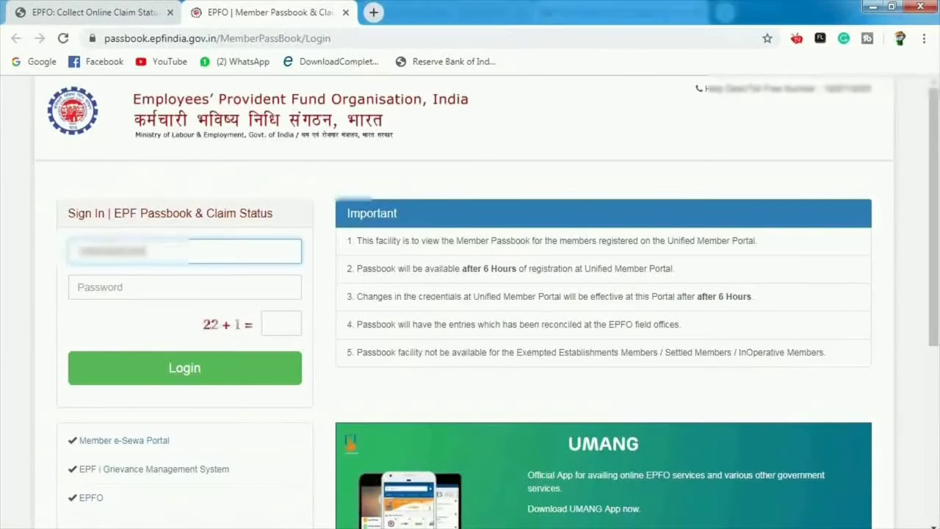
key(Tab)
text(****)
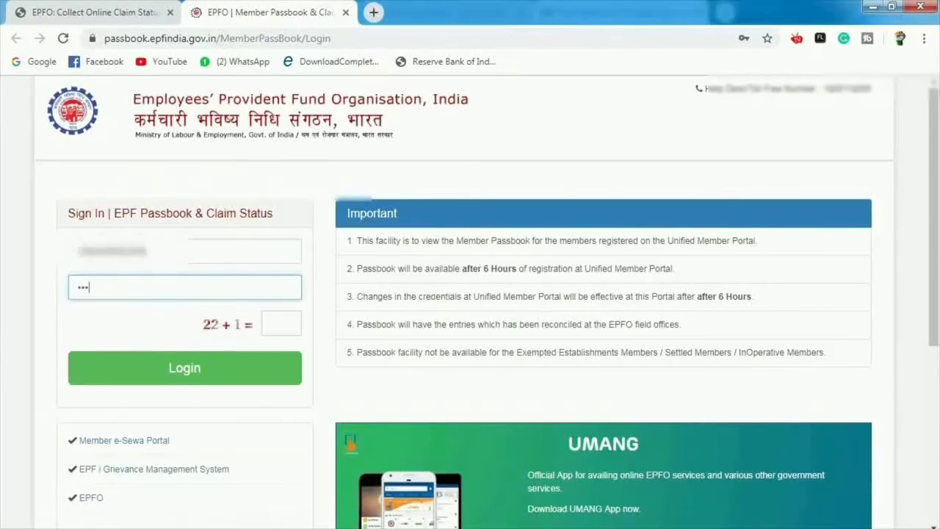
text(****)
key(Return)
Select the second member ID and view its claim status, showing Form-10C settled for ₹57177.
click(370, 236)
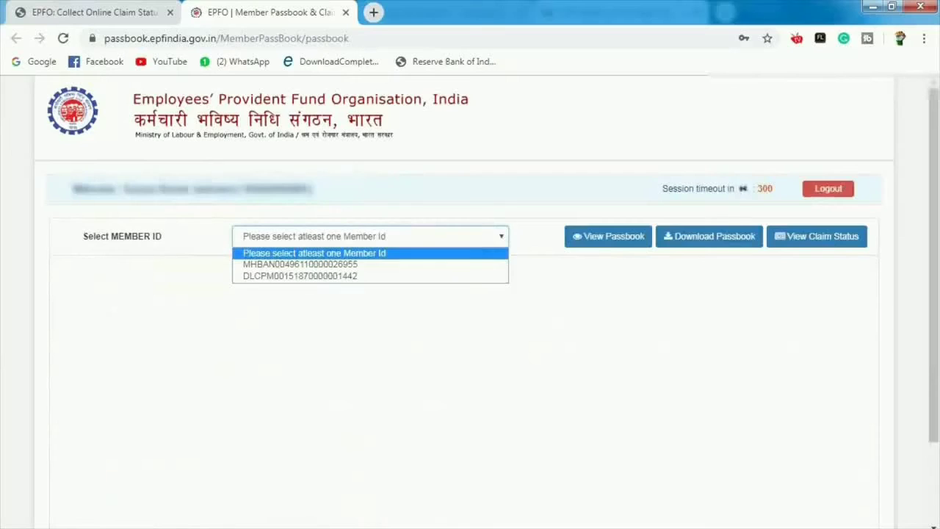
key(Down)
key(Down)
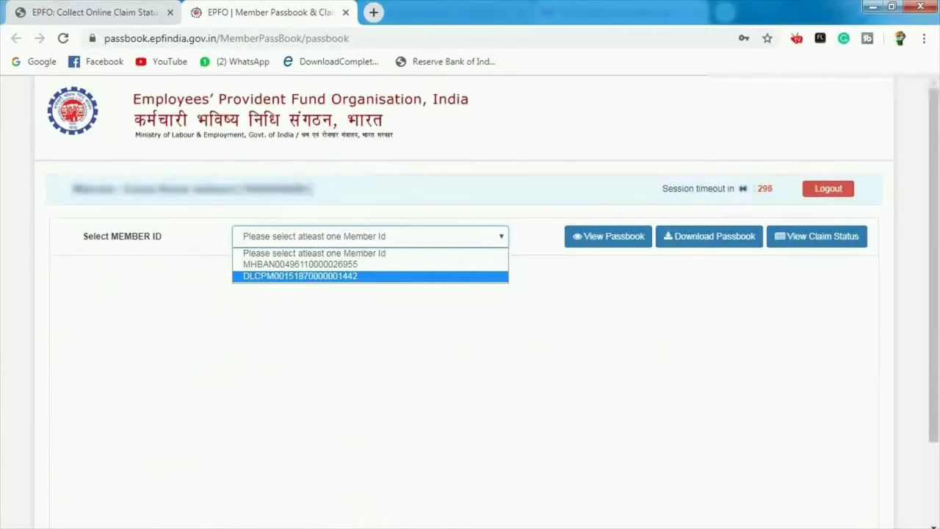
key(Return)
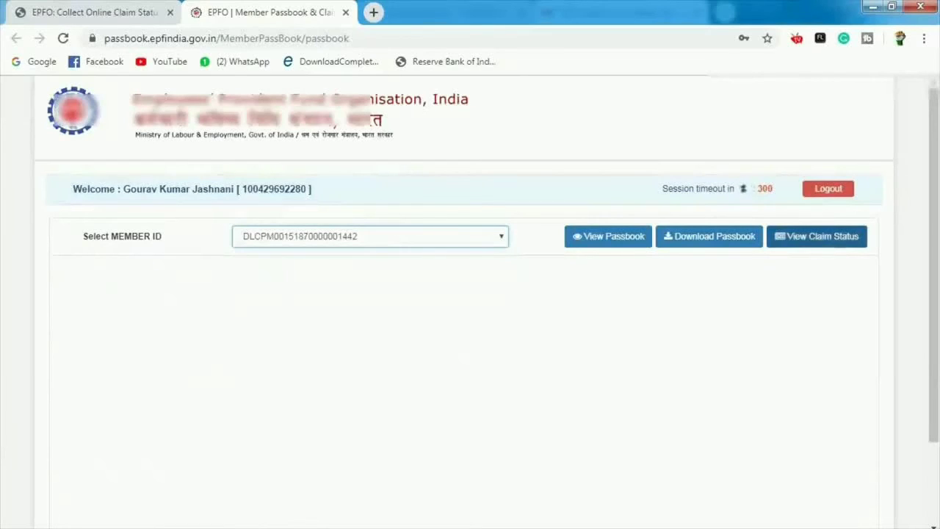
click(817, 235)
scroll(470, 294, down, 1)
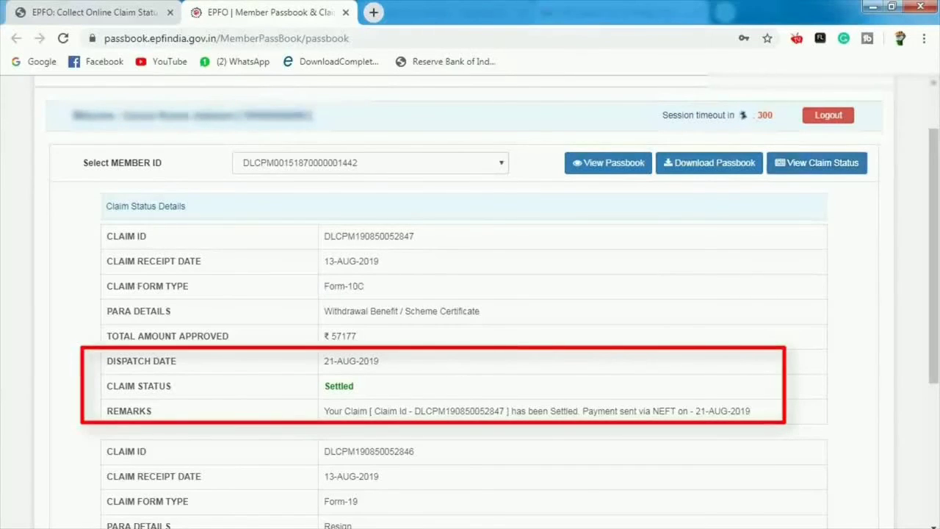
Highlight the Form-10C and Form-19 form types and the 13-AUG-2019 receipt date to confirm settlement.
drag(324, 286, 365, 286)
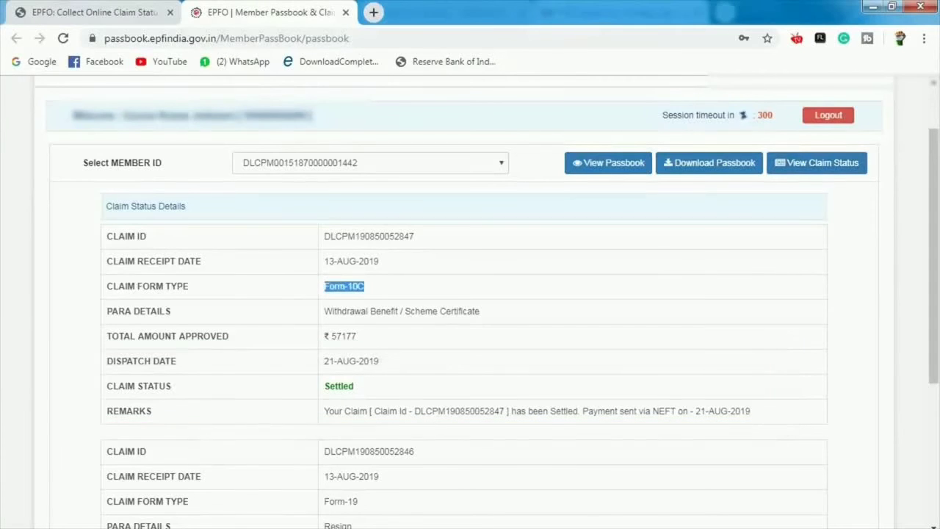
click(375, 286)
scroll(470, 294, down, 3)
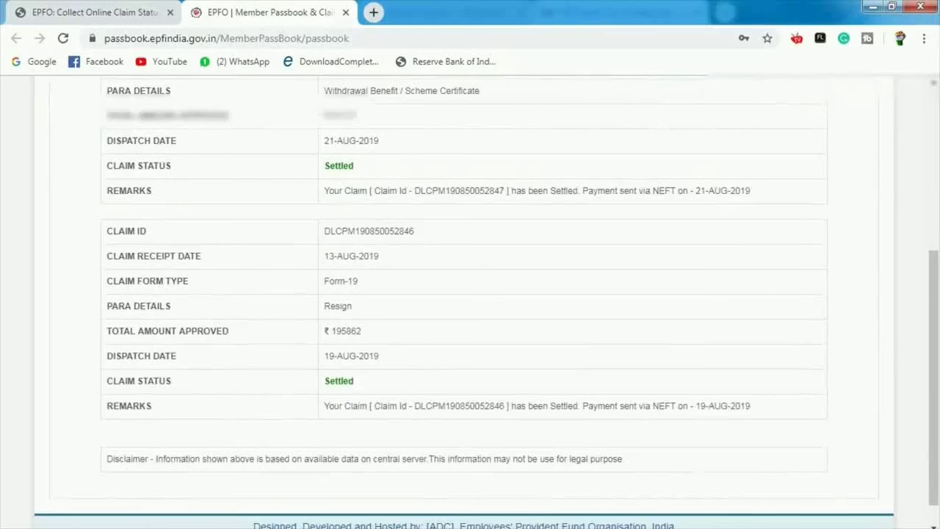
drag(324, 280, 359, 280)
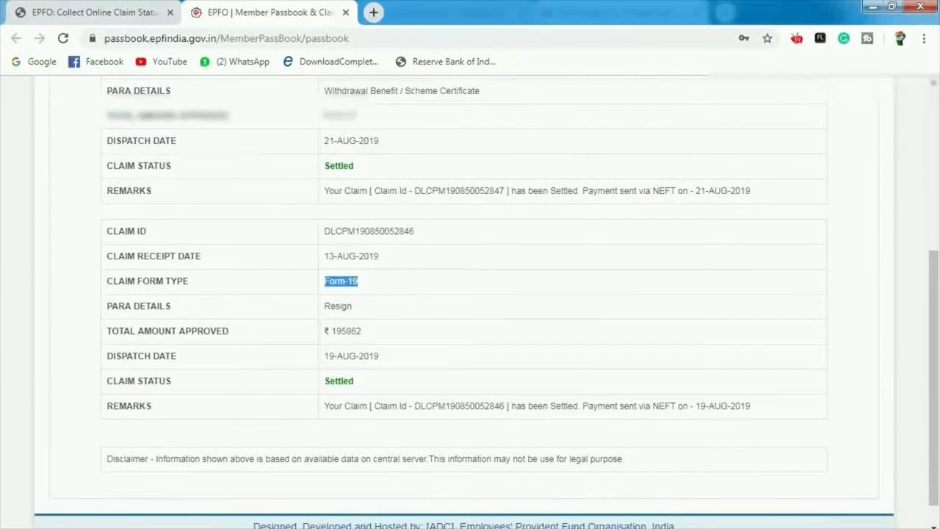
click(374, 287)
drag(324, 255, 379, 256)
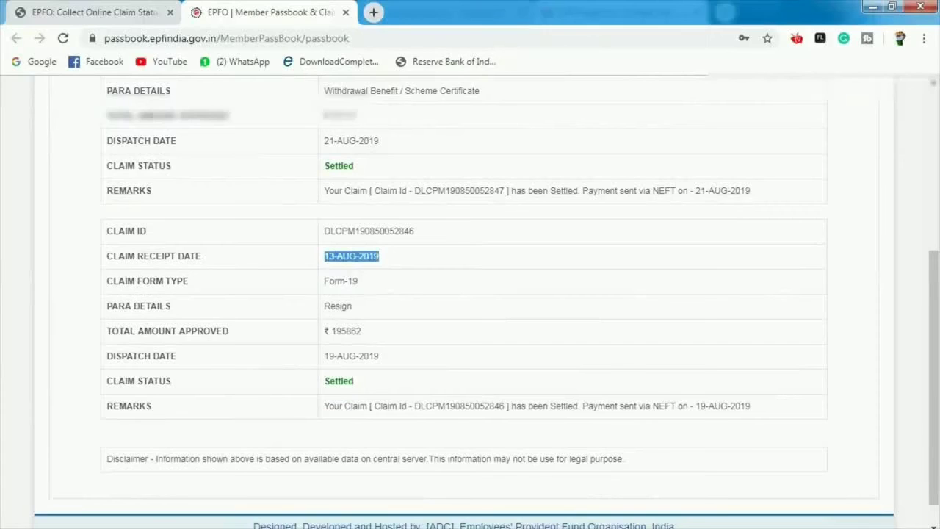
drag(323, 281, 358, 281)
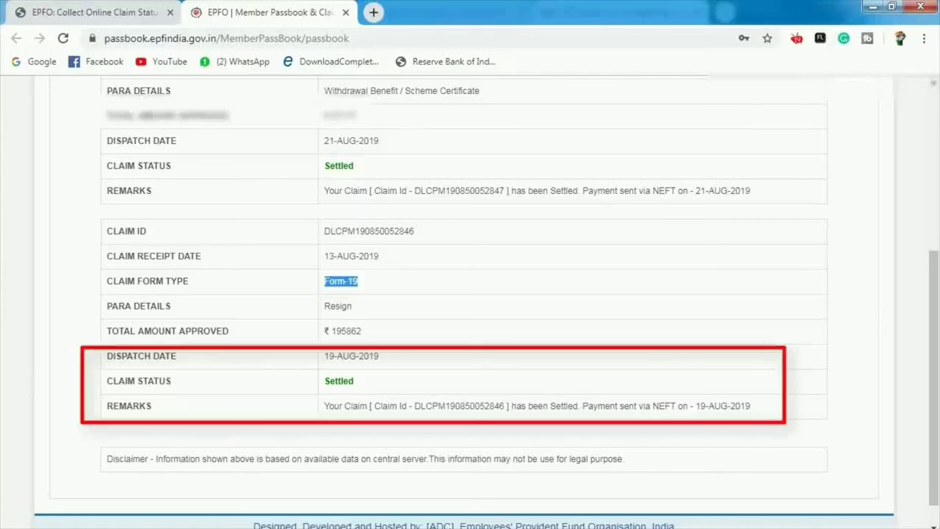
click(389, 287)
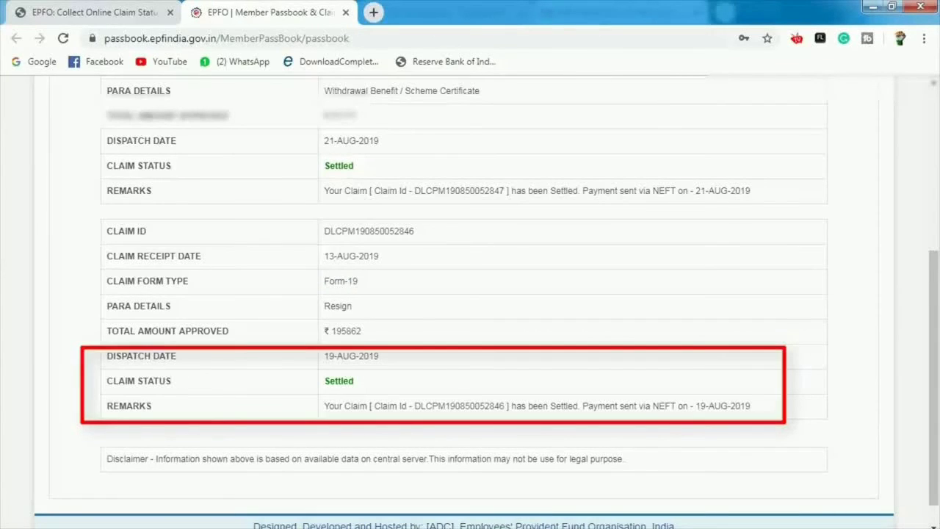
scroll(470, 301, up, 1)
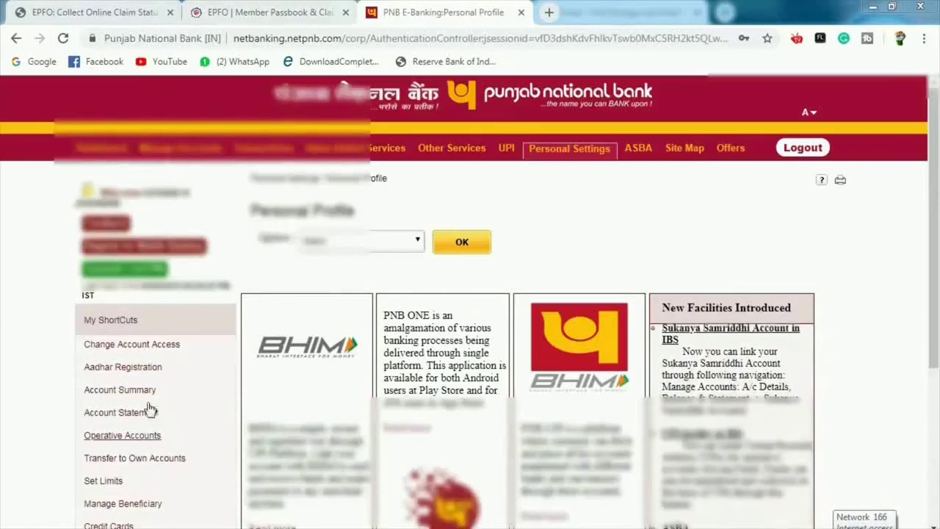
List the last month's bank transactions showing EPFO credits 57,177.00 and 1,95,862.00, then return to the passbook.
click(130, 419)
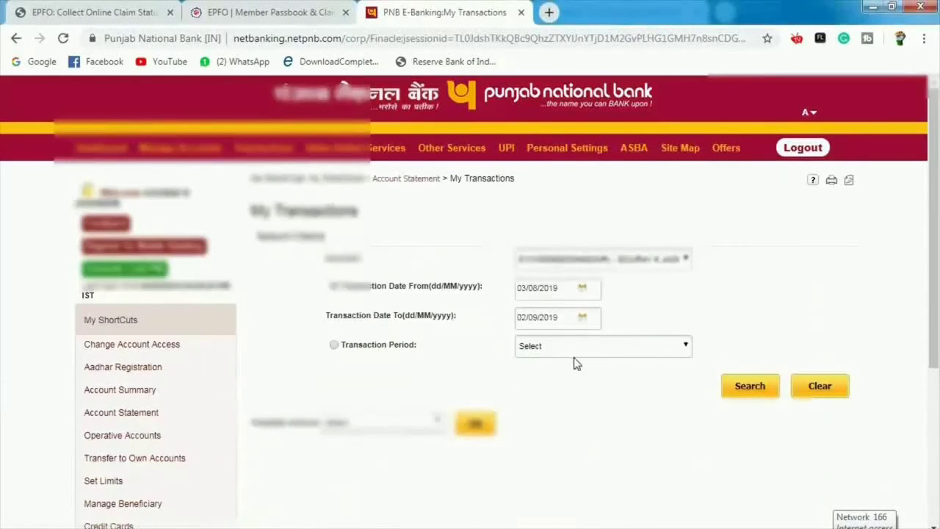
click(576, 355)
click(564, 371)
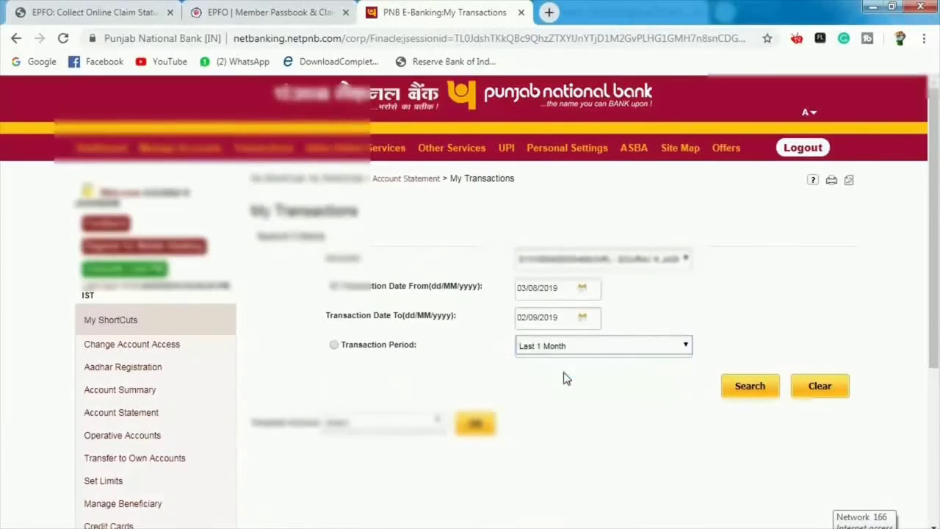
click(750, 387)
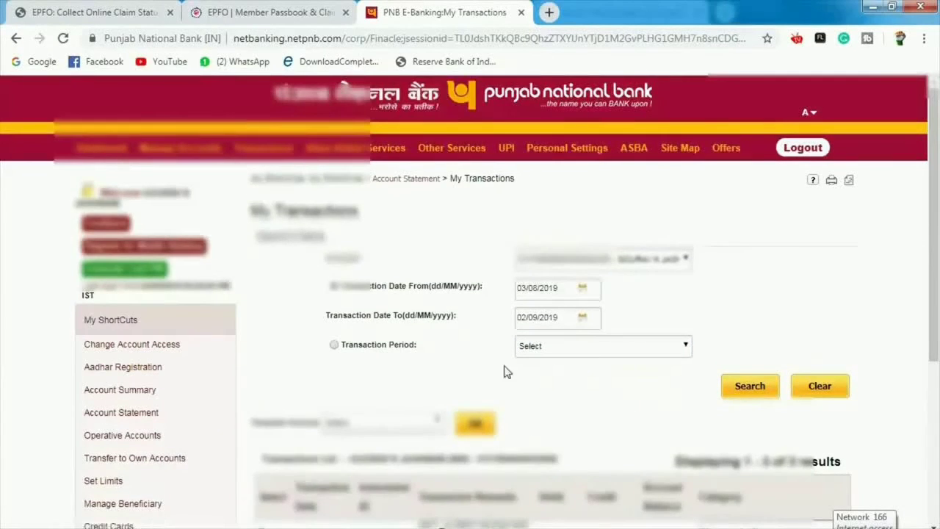
scroll(504, 372, down, 3)
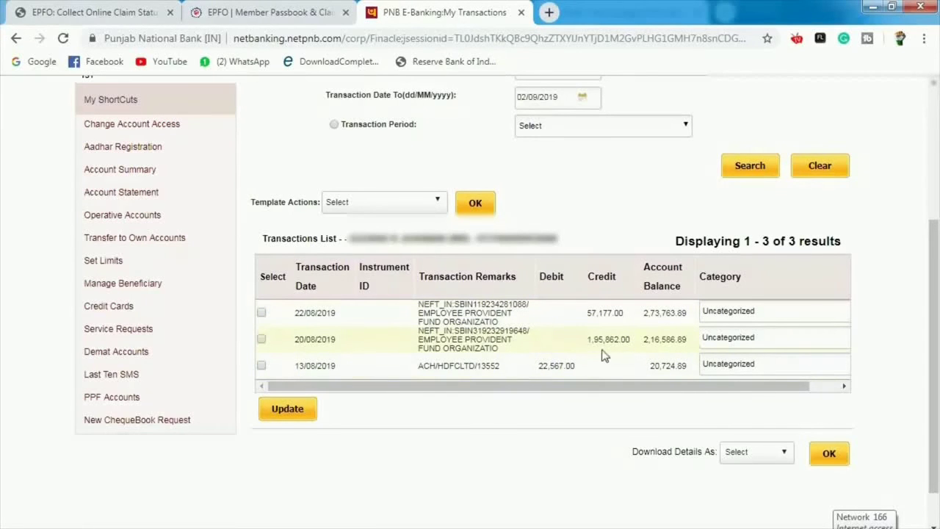
click(233, 7)
scroll(479, 387, down, 3)
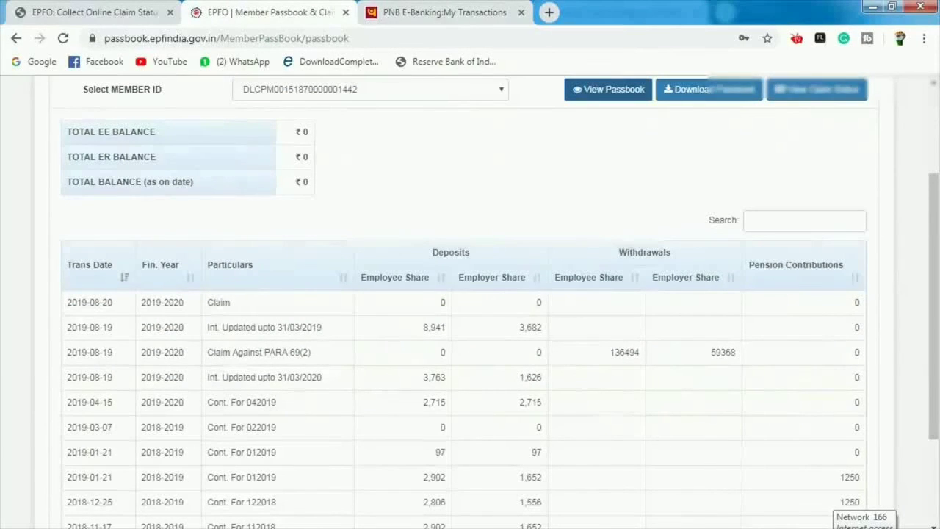
Add 136494 + 59368 in Calculator (195862) and compare it with PNB's 1,95,862.00 credit.
text(1)
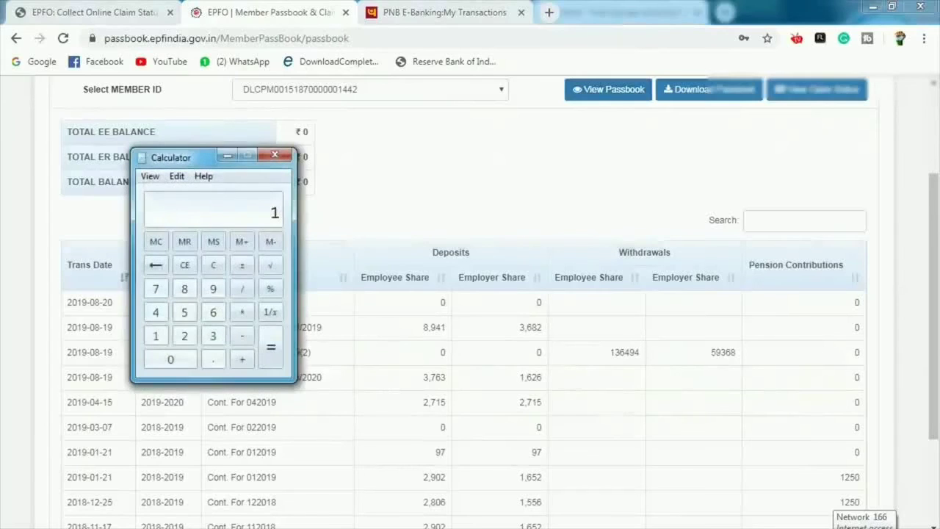
text(36)
text(4)
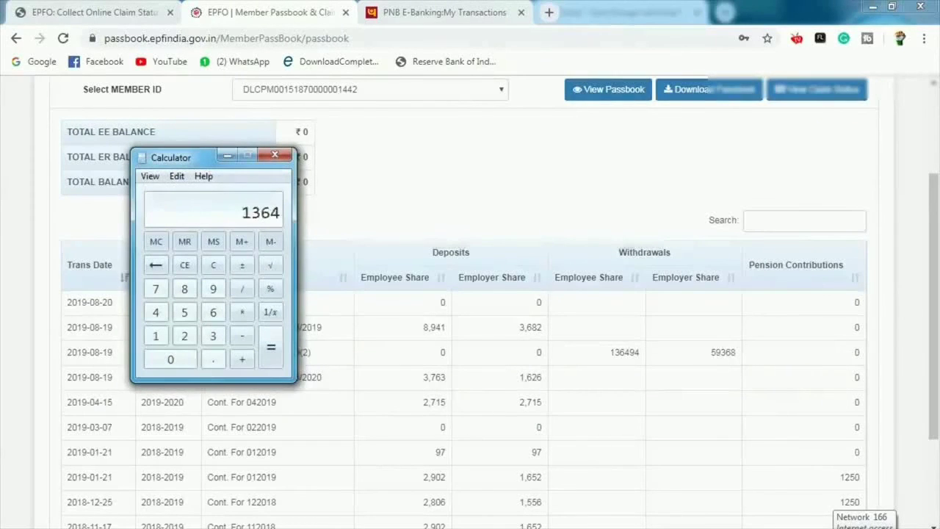
text(94+5)
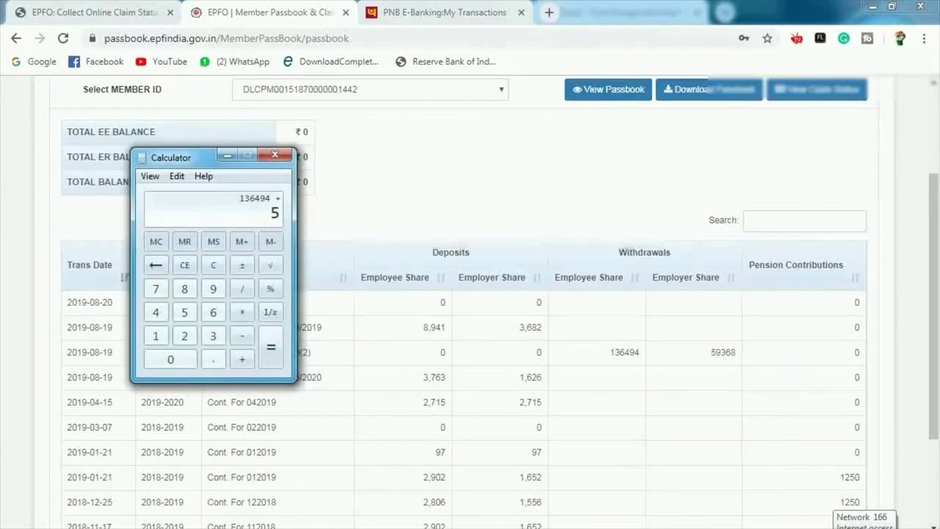
text(9368)
key(Return)
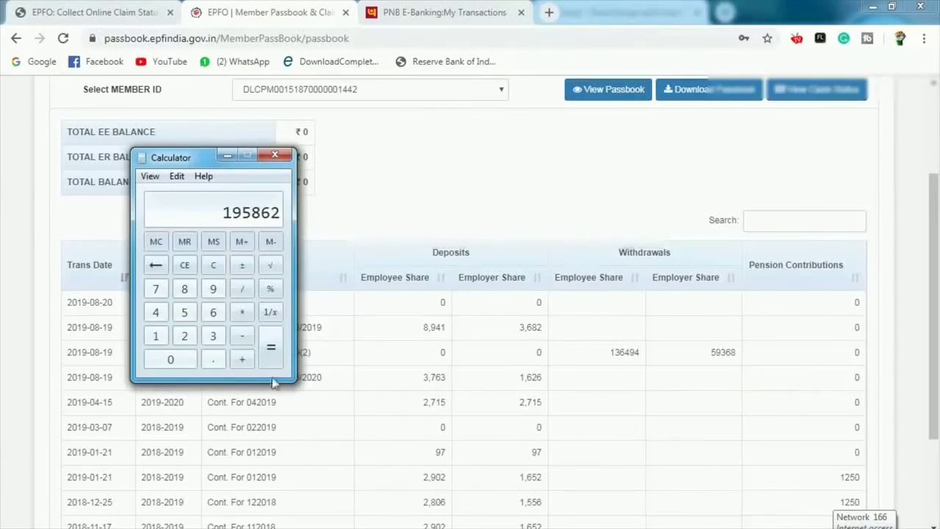
click(438, 11)
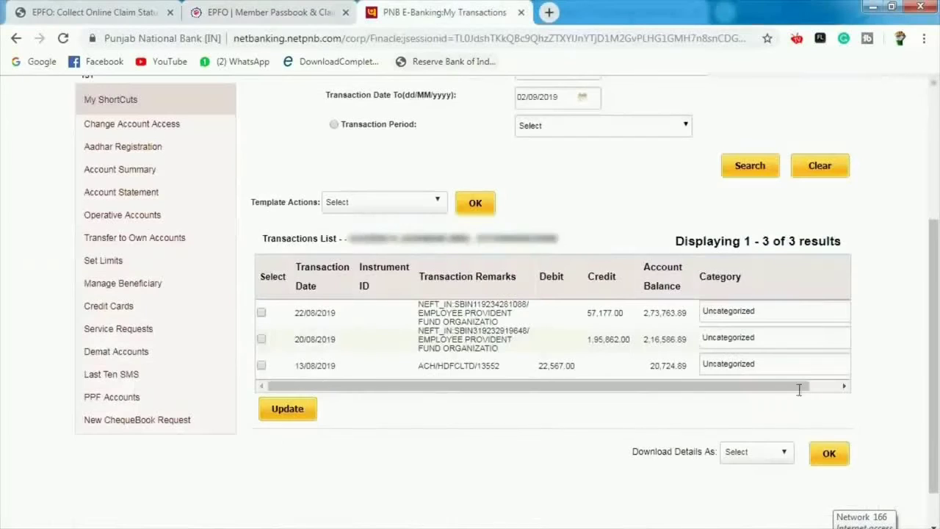